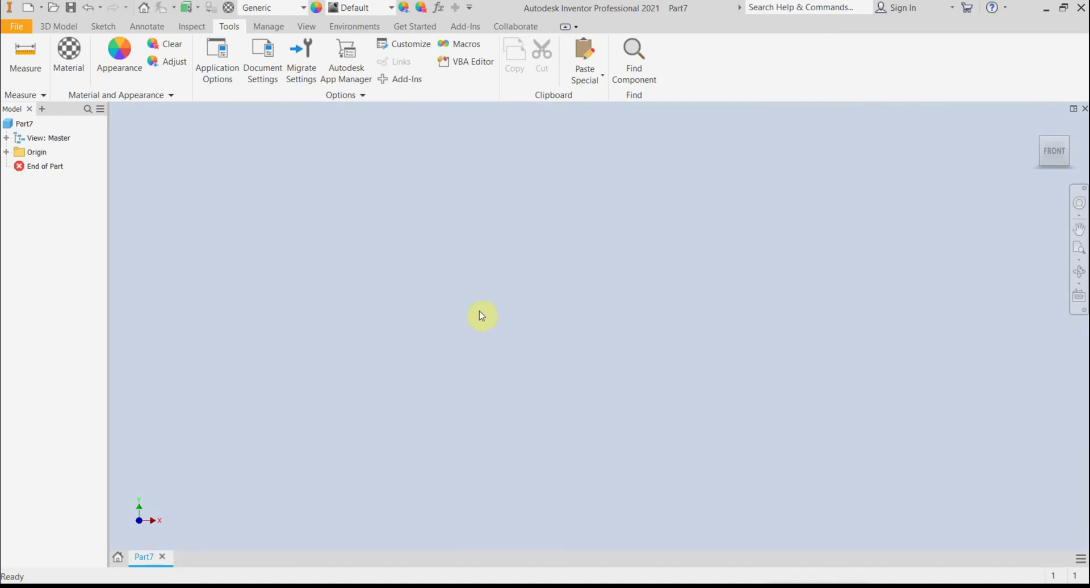
Start a new 2D sketch from the 3D Model tab to show the origin planes
left_click(57, 26)
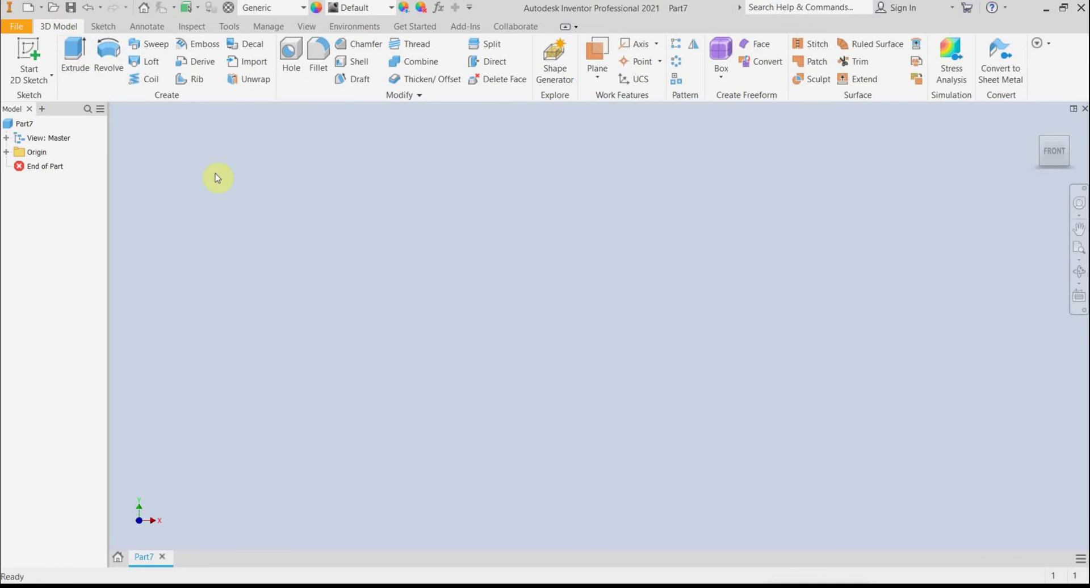
left_click(30, 64)
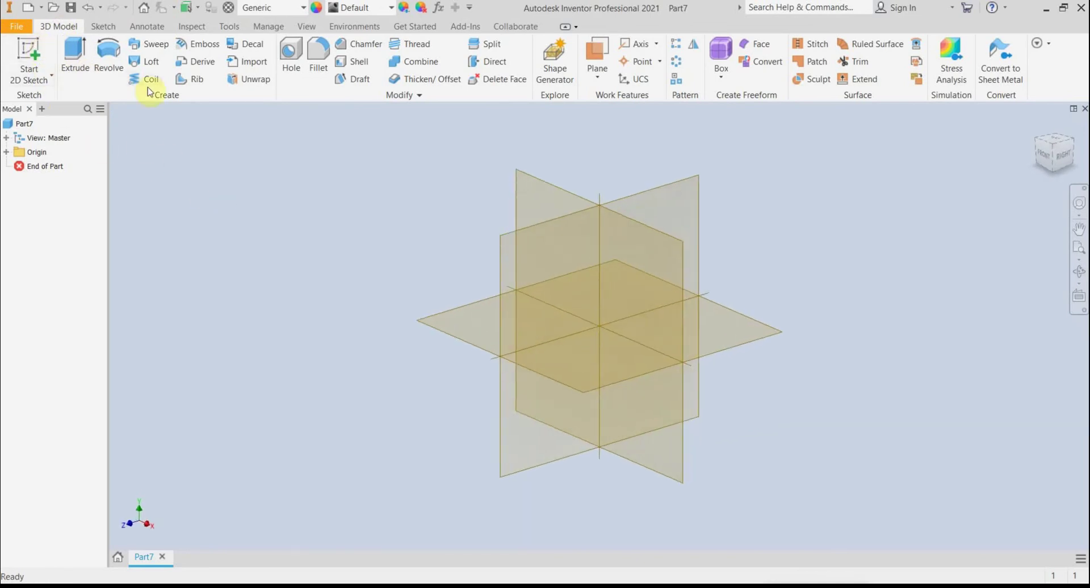
On the XY Plane, draw lines for the bottom, left side, top-left land and first trapezoidal groove
left_click(640, 257)
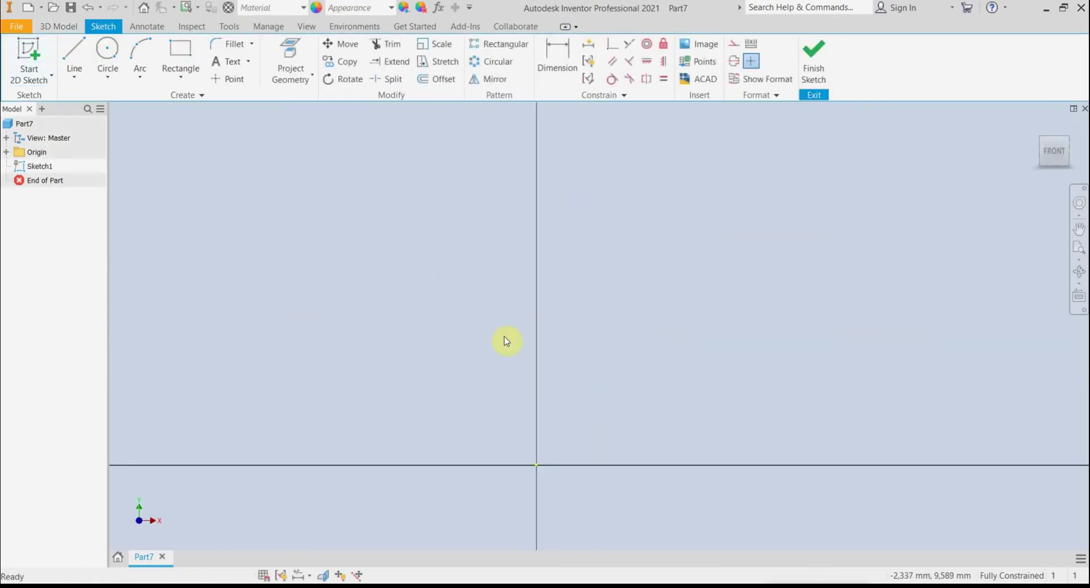
left_click(74, 57)
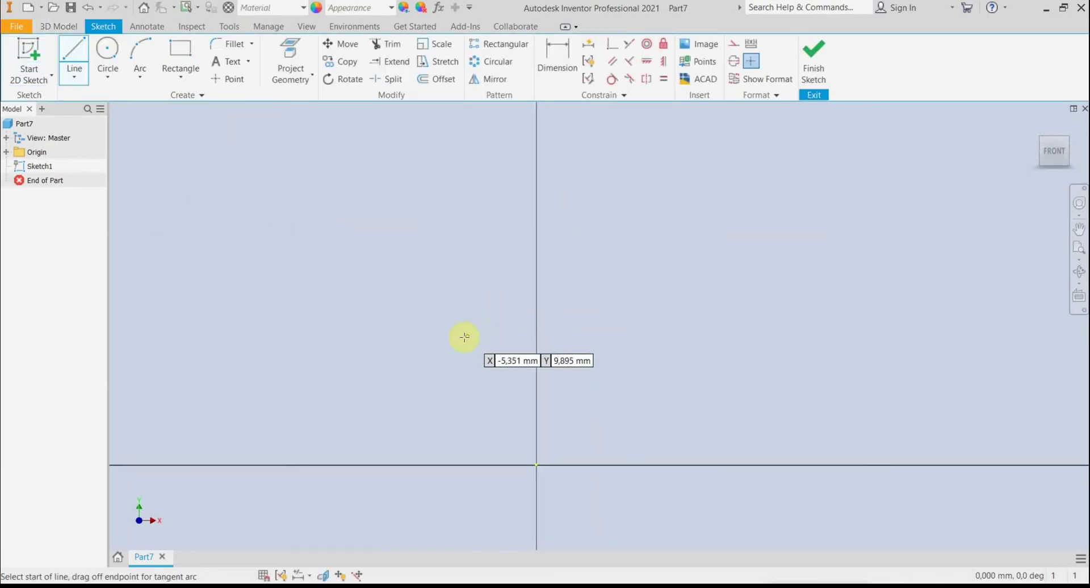
left_click(549, 422)
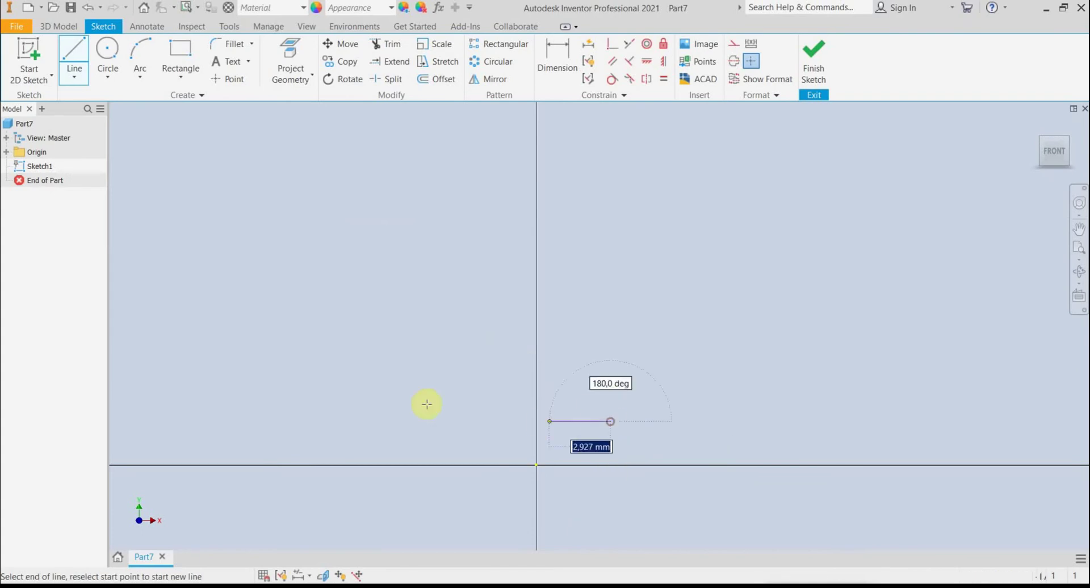
left_click(372, 421)
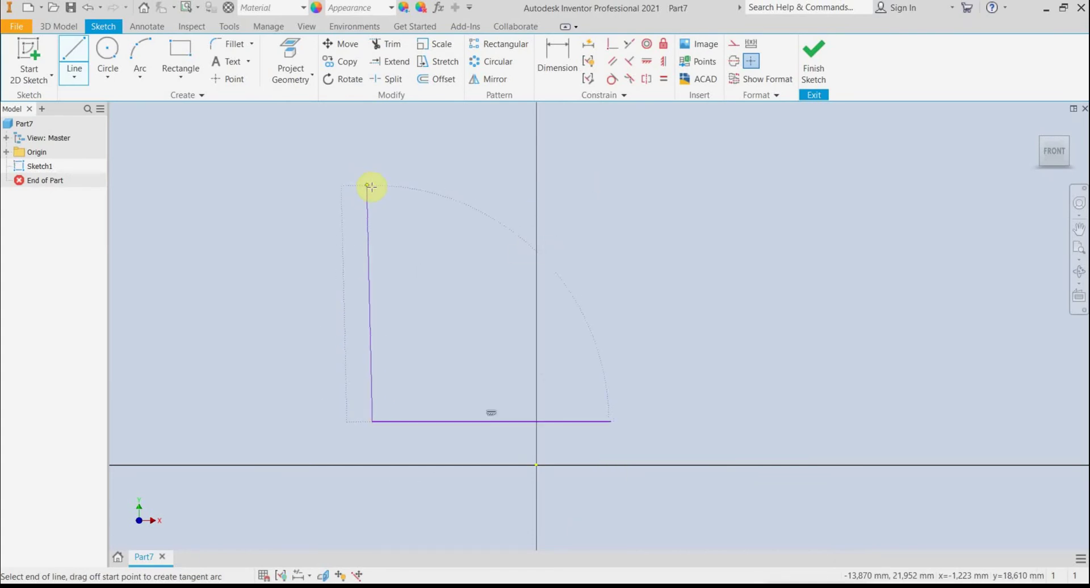
left_click(372, 188)
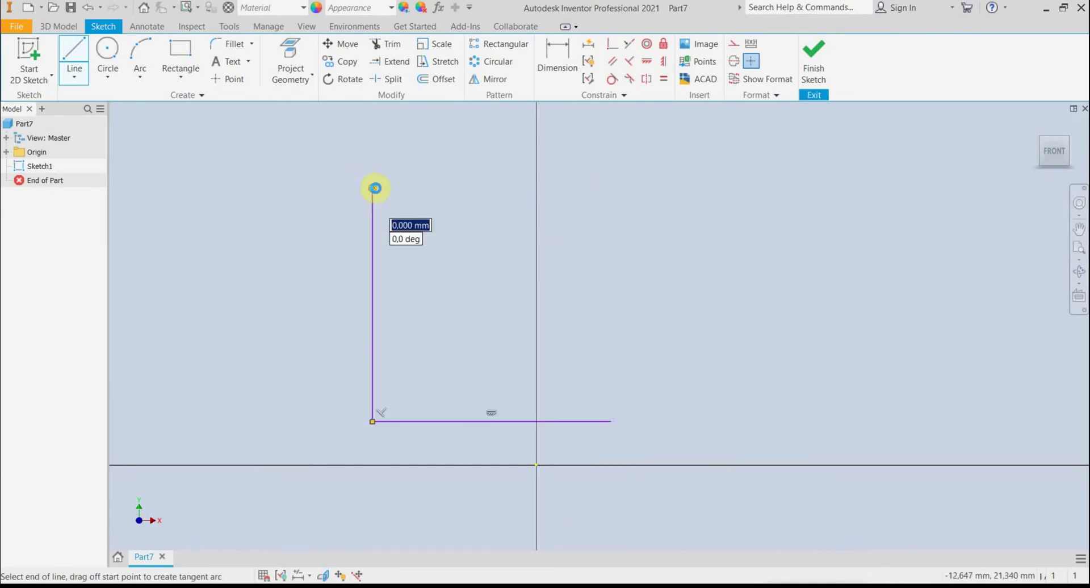
left_click(410, 188)
left_click(437, 275)
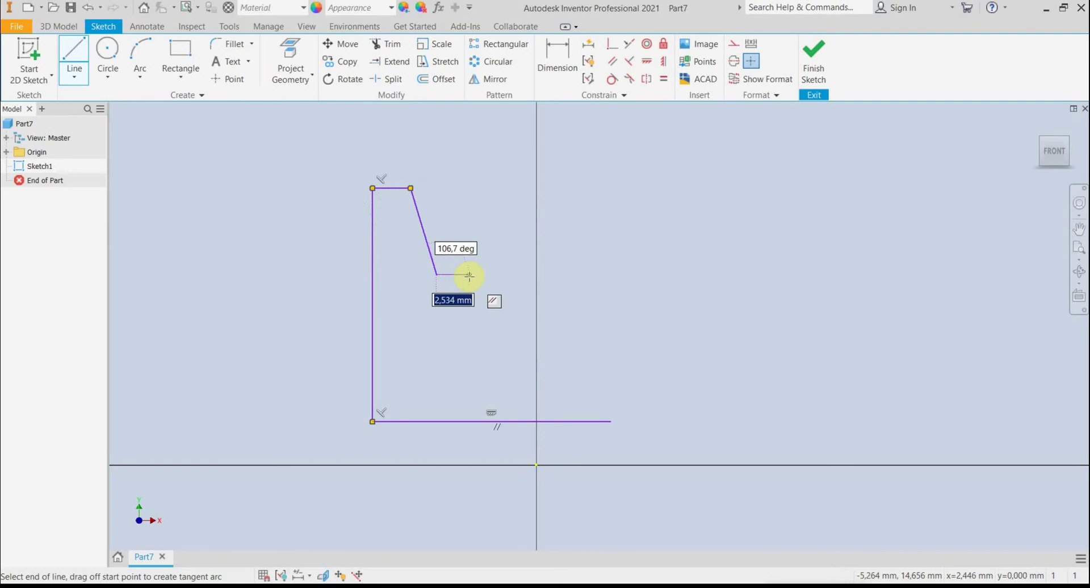
left_click(469, 276)
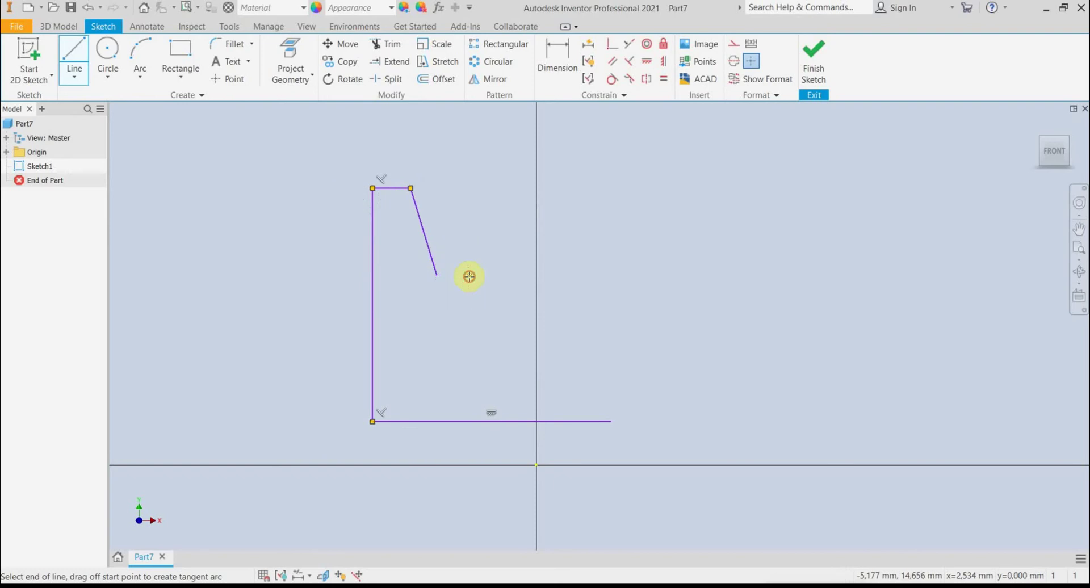
left_click(496, 188)
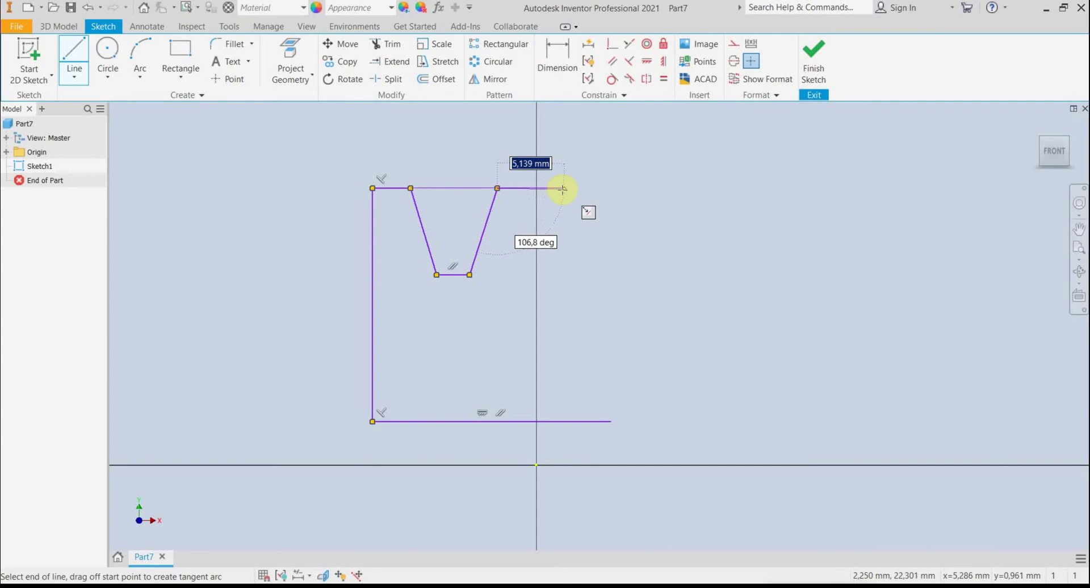
Add the middle land, second trapezoidal groove and slanted right side, closing the profile
left_click(563, 188)
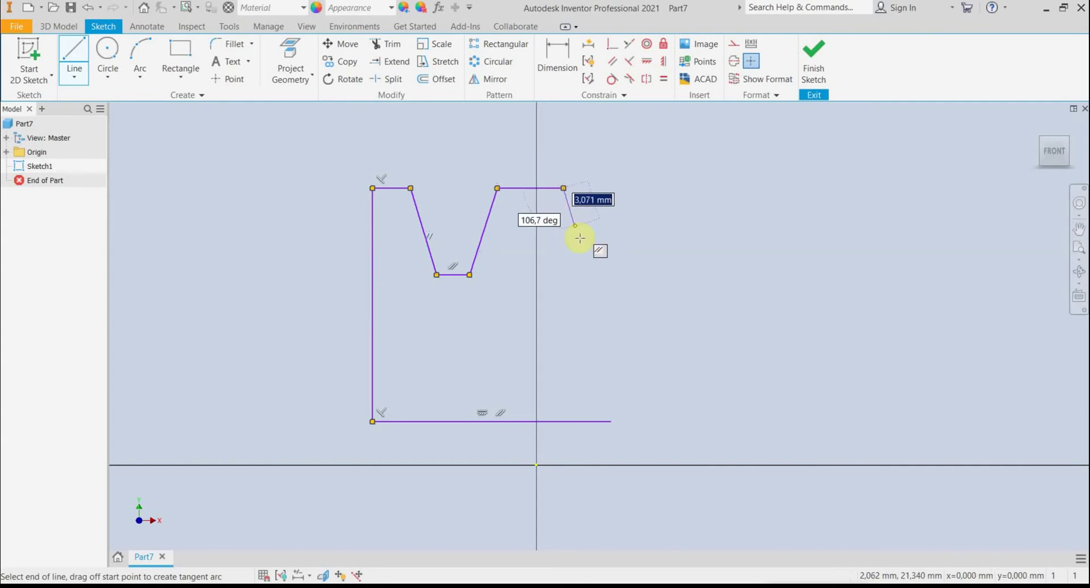
left_click(604, 275)
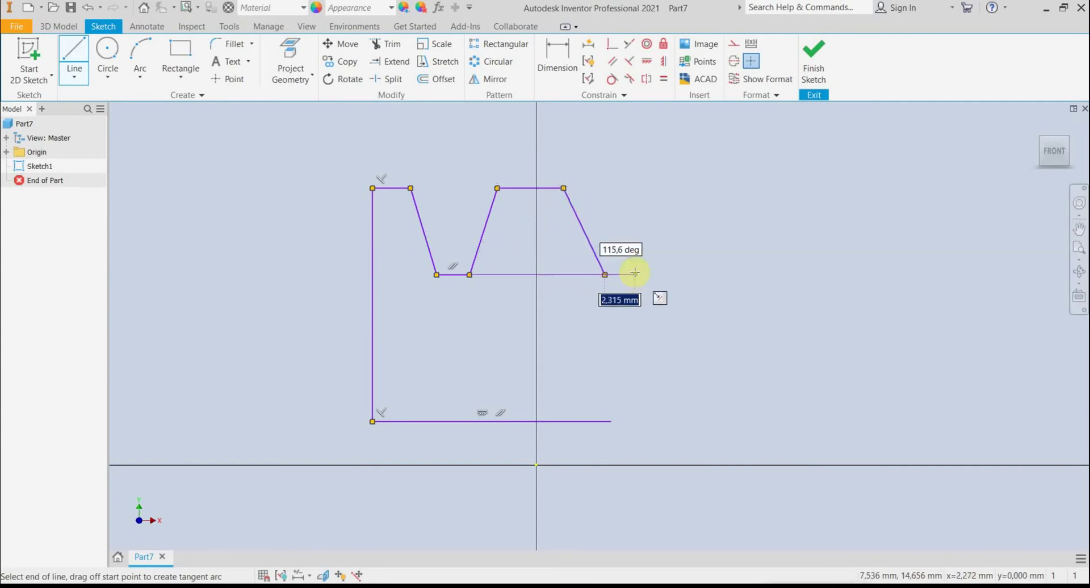
left_click(634, 275)
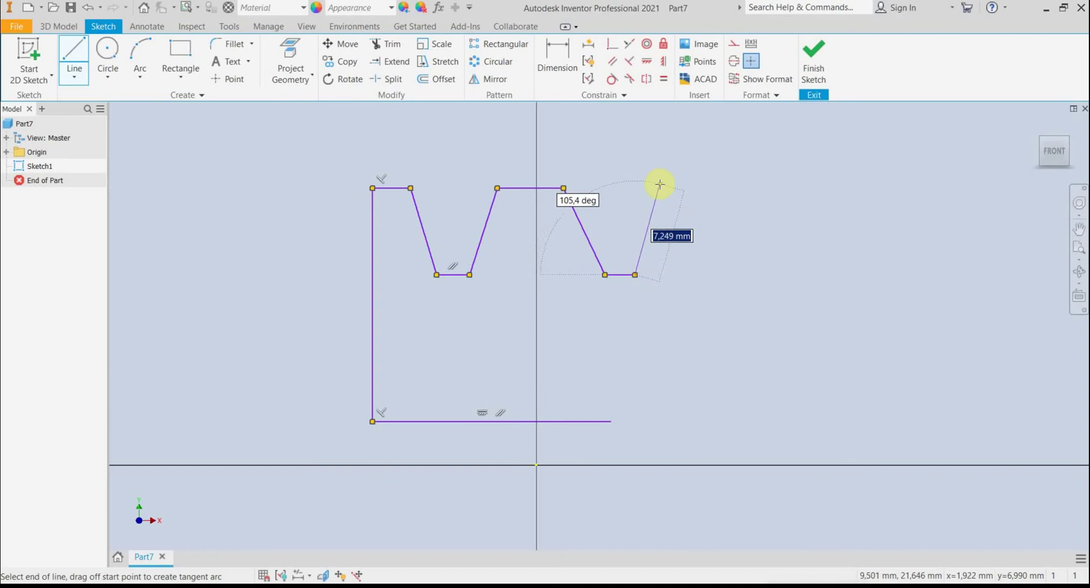
left_click(655, 187)
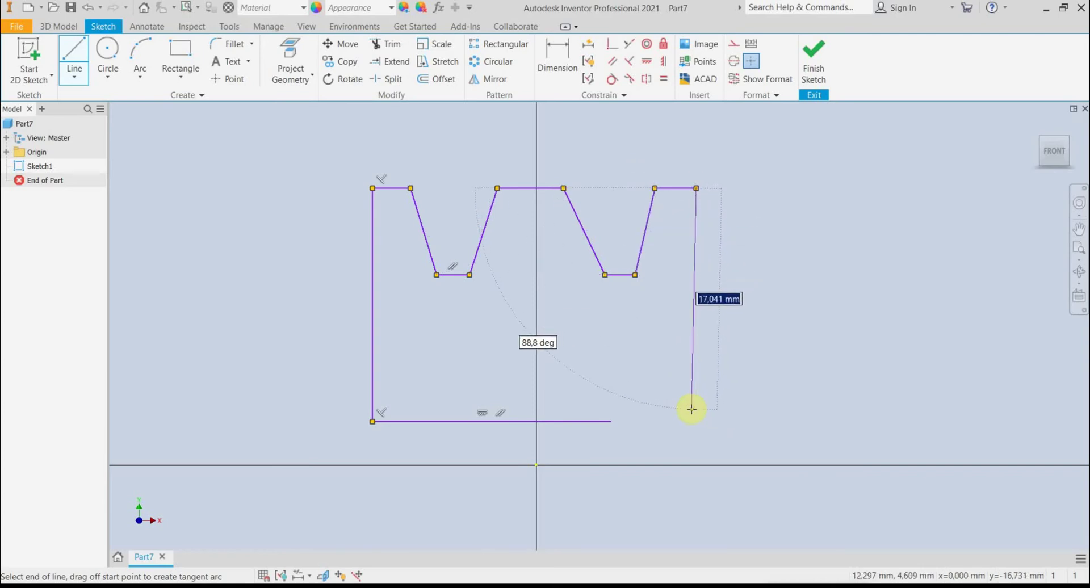
left_click(610, 421)
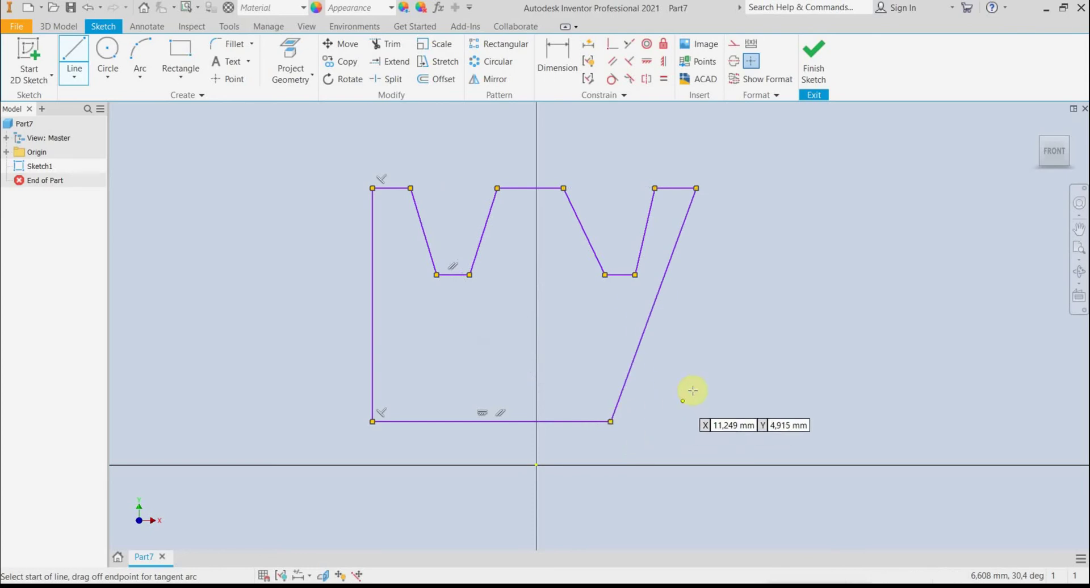
Make the slanted right side parallel to the left side and drag the left side outward
key("Escape")
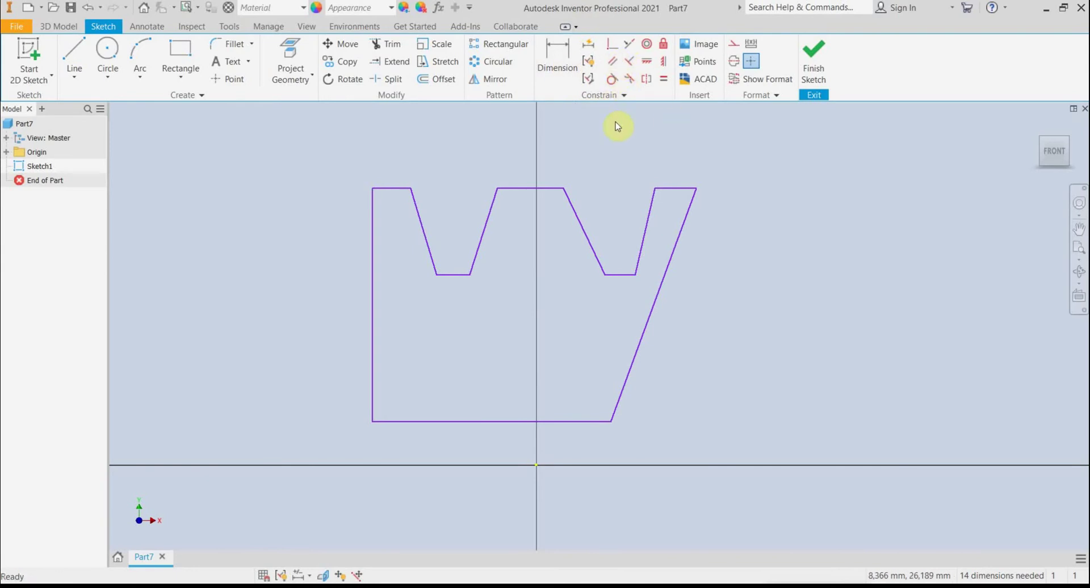
left_click(614, 62)
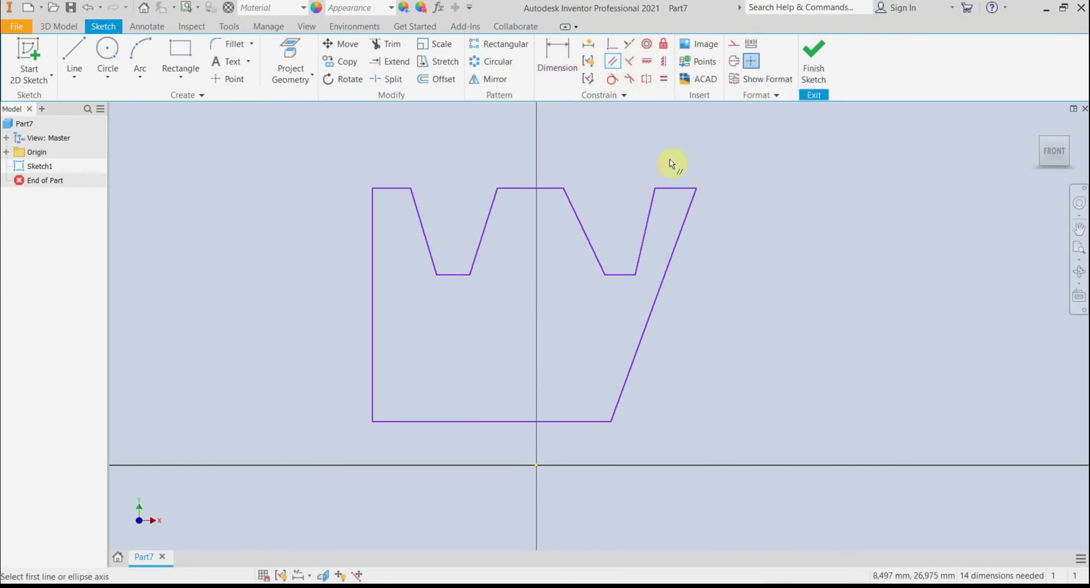
left_click(671, 262)
left_click(377, 300)
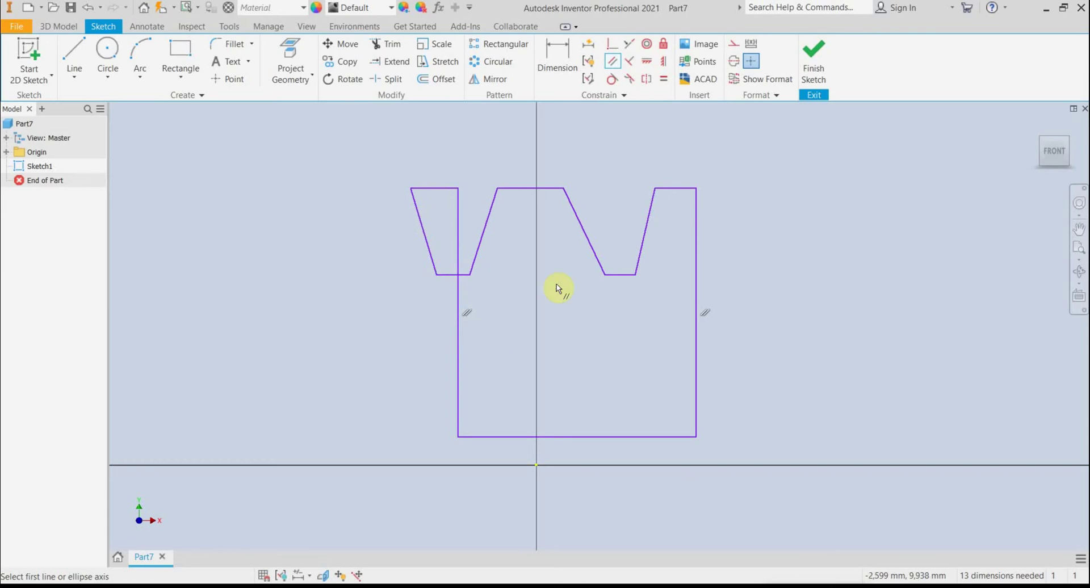
key("Escape")
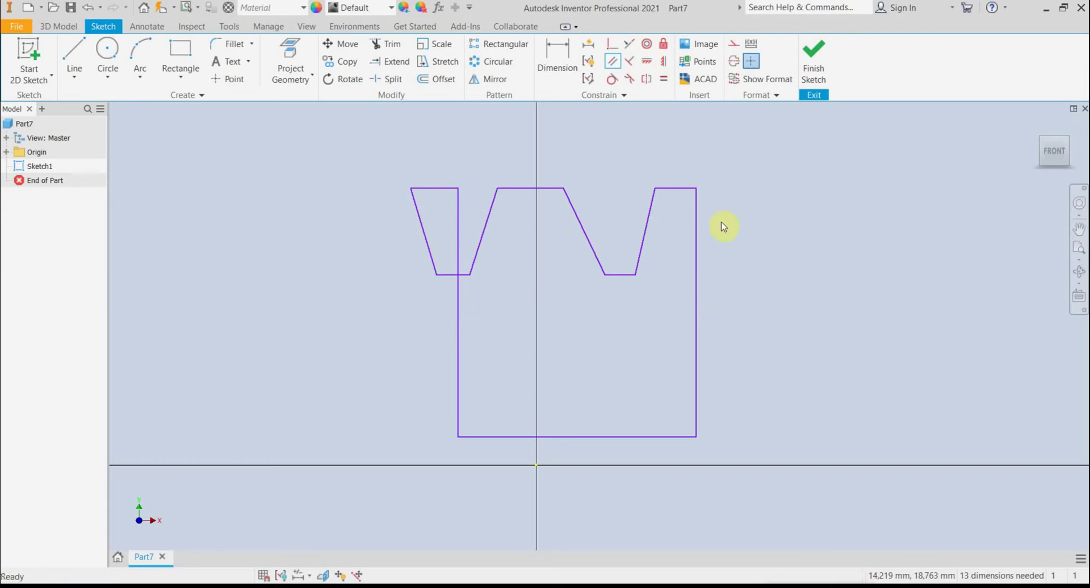
mouse_move(461, 243)
left_mouse_down()
mouse_move(406, 267)
mouse_move(389, 258)
left_mouse_up()
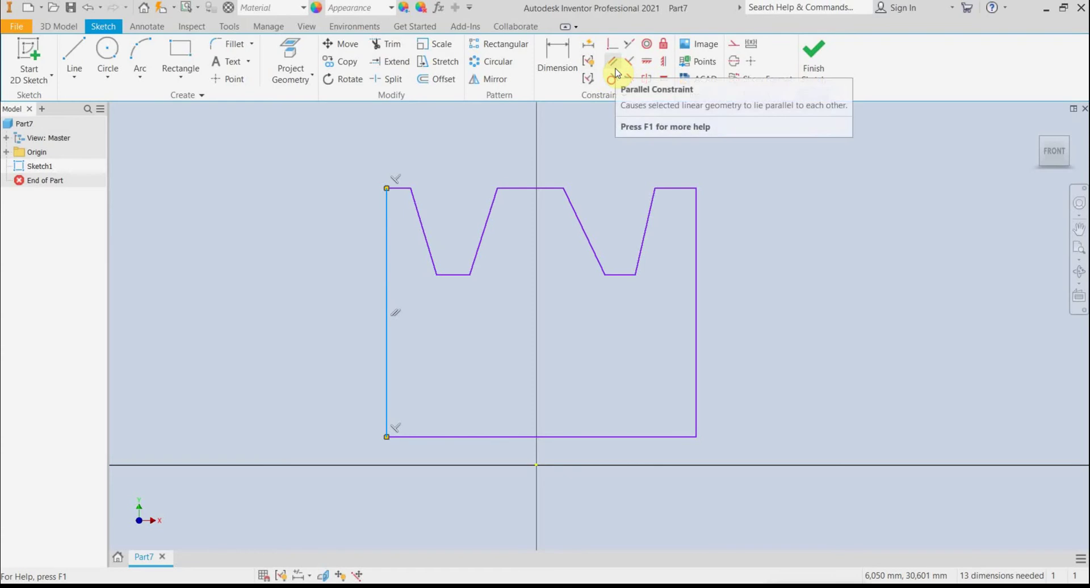
Make the left and right sides symmetric about the origin Y Axis
left_click(649, 81)
left_click(696, 310)
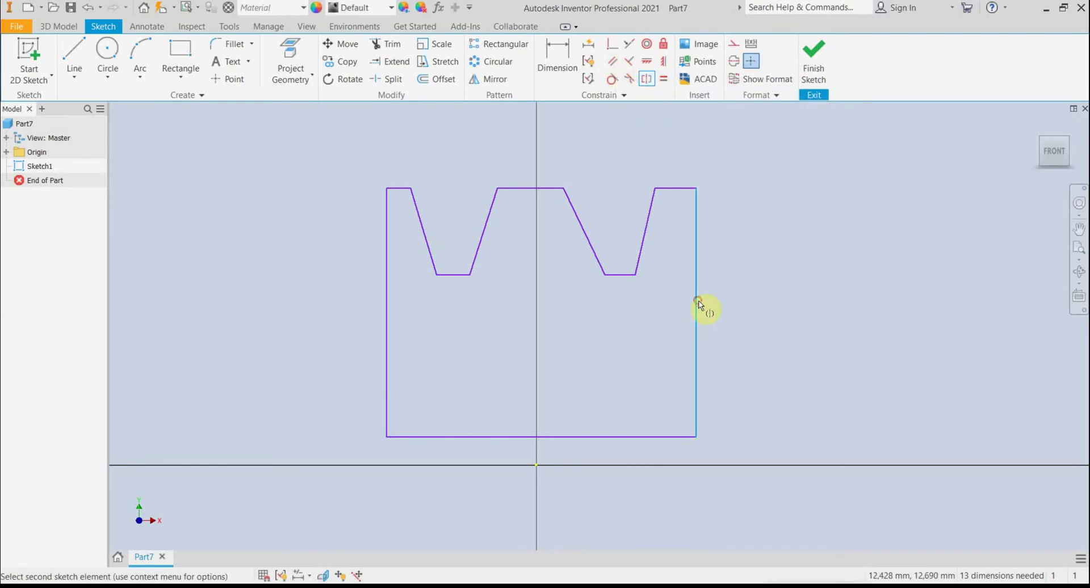
left_click(386, 308)
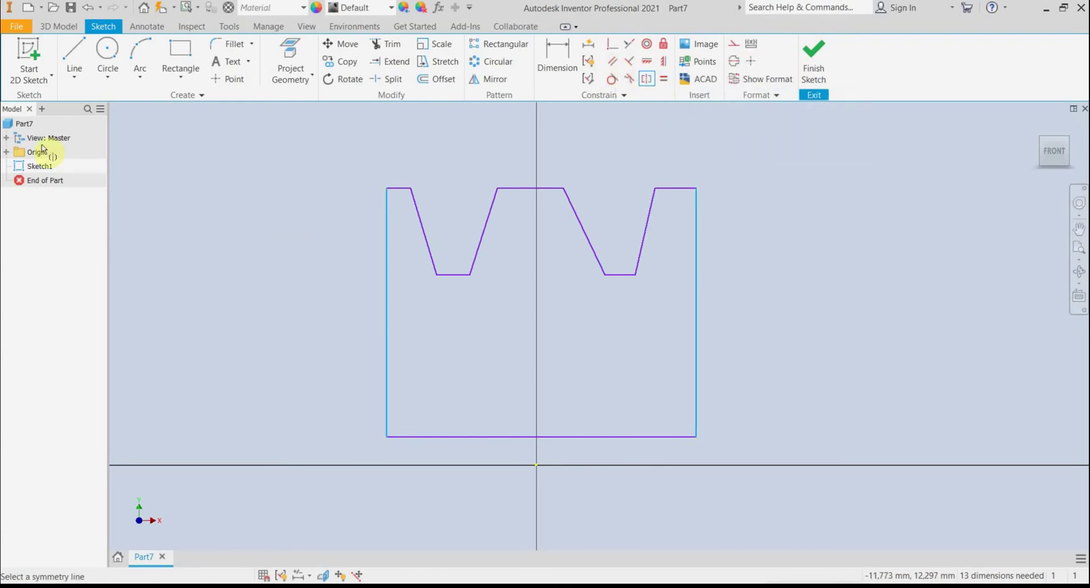
left_click(6, 151)
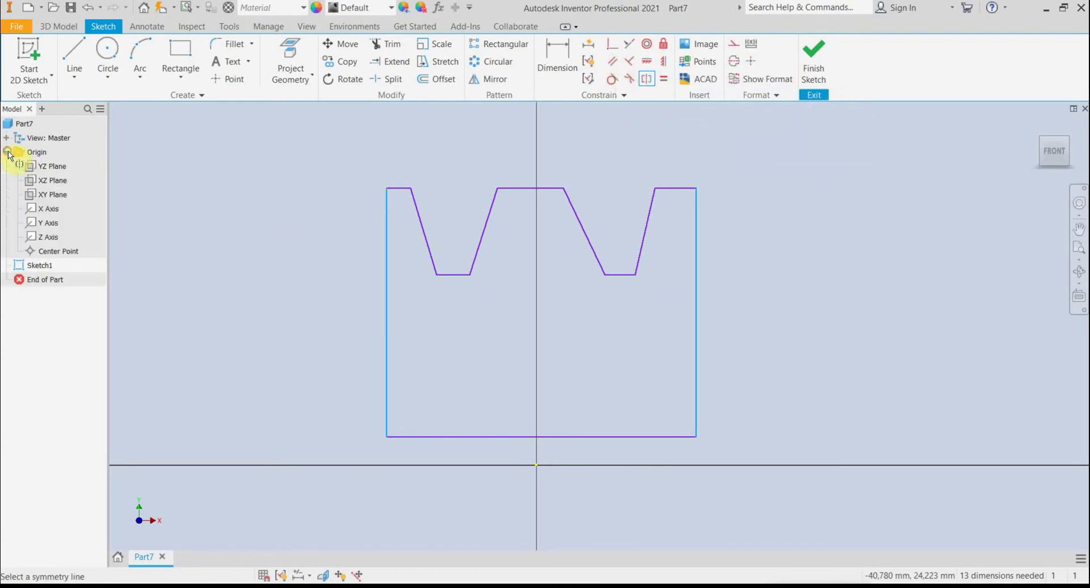
left_click(50, 225)
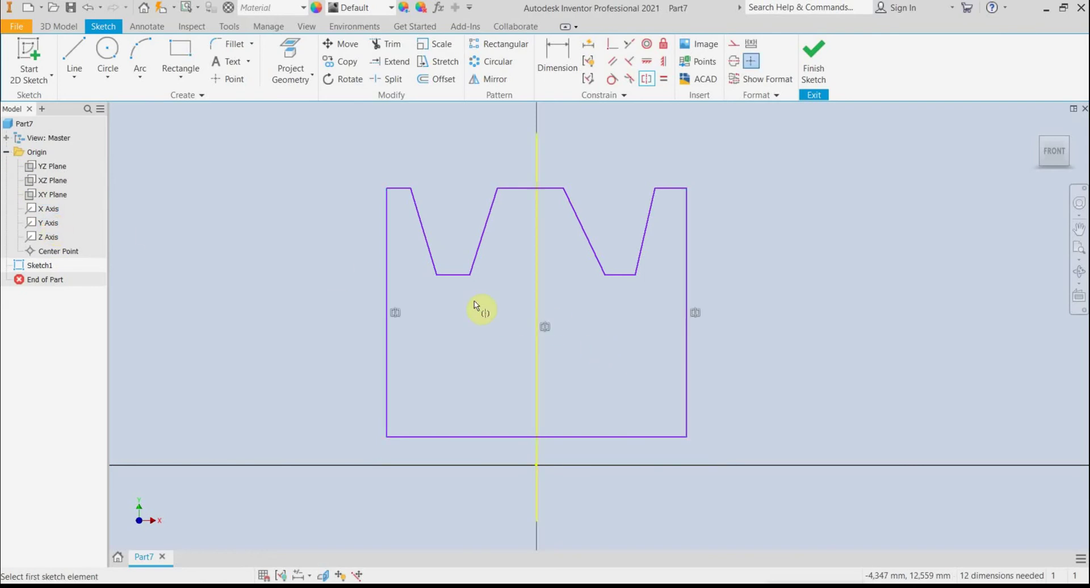
Make the outer and inner walls of the two grooves symmetric about the Y Axis
left_click(431, 258)
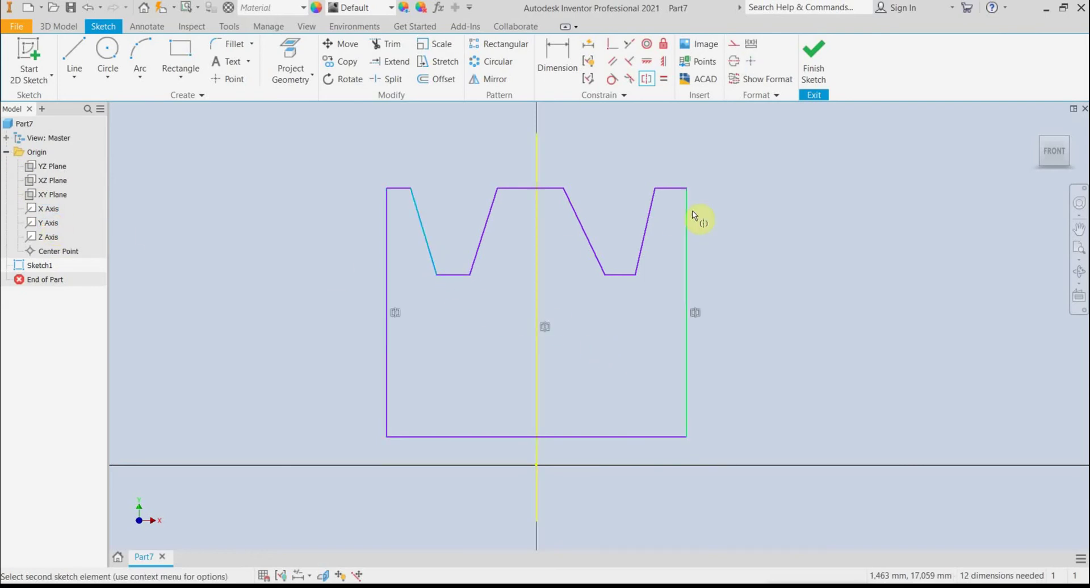
left_click(642, 244)
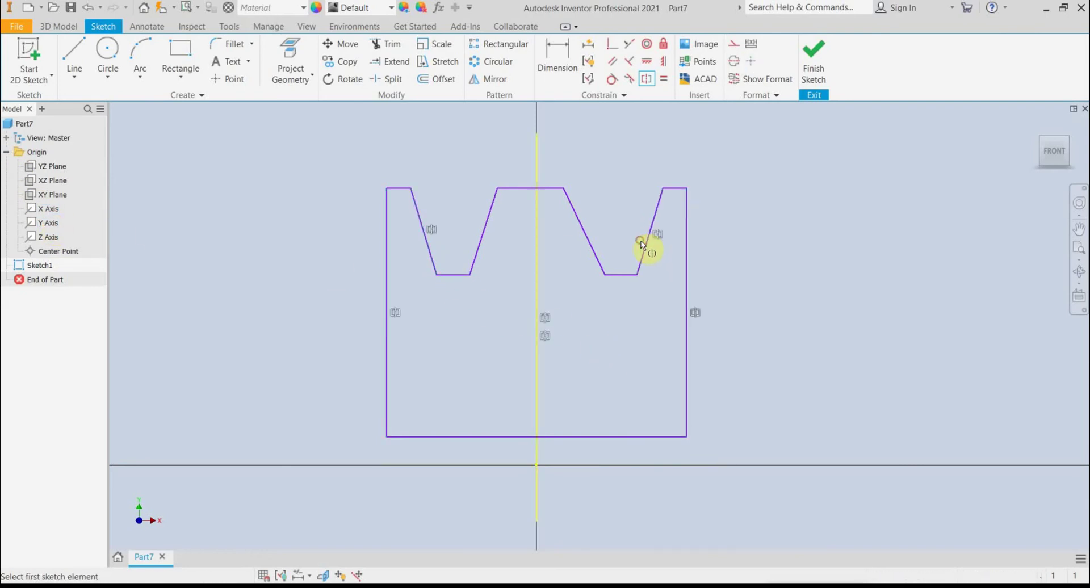
left_click(480, 243)
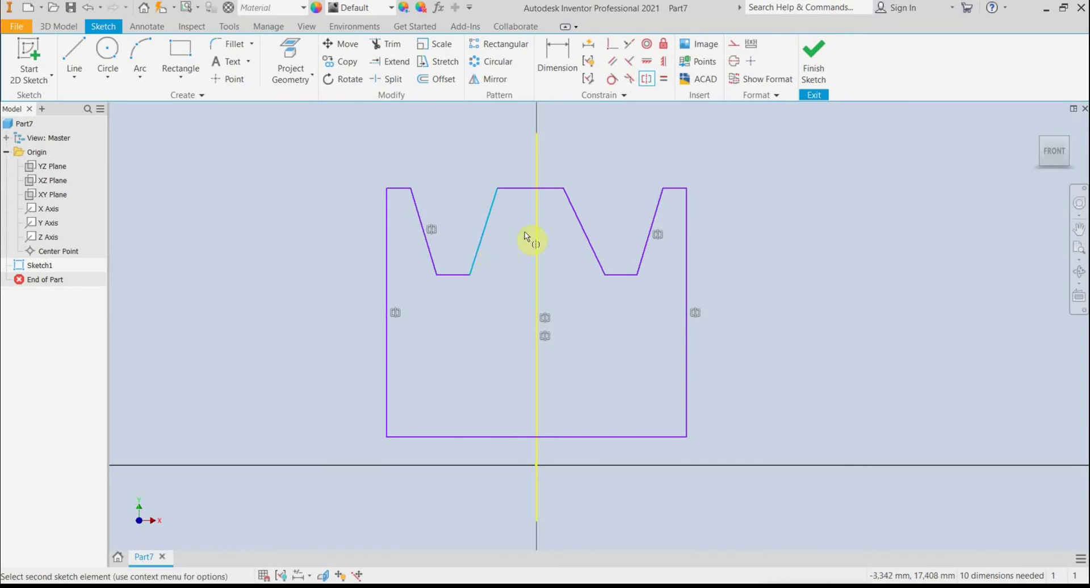
left_click(580, 231)
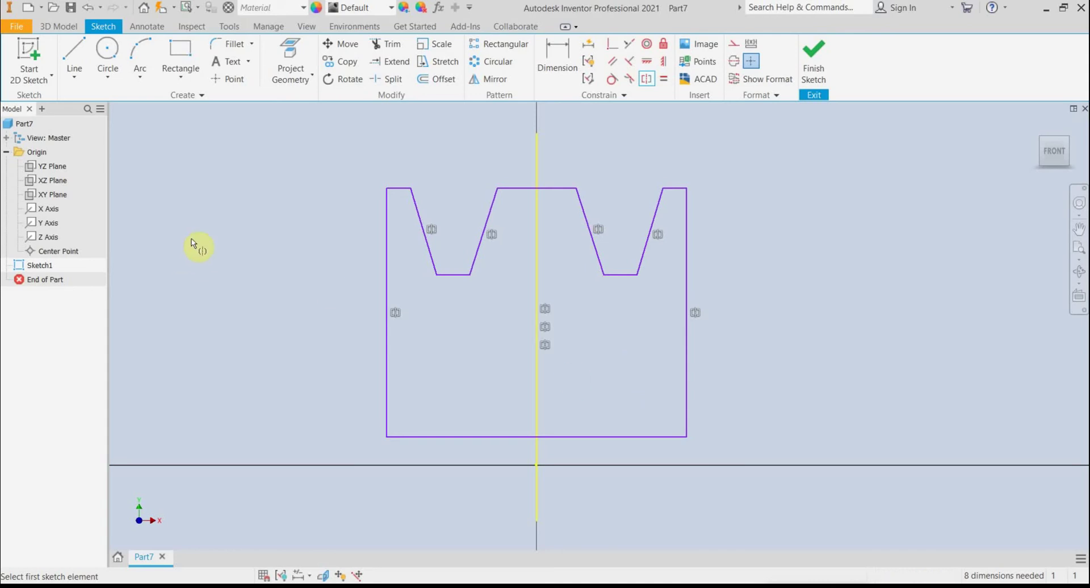
Dimension the profile's left edge to a 20 mm height
left_click(556, 54)
left_click(386, 293)
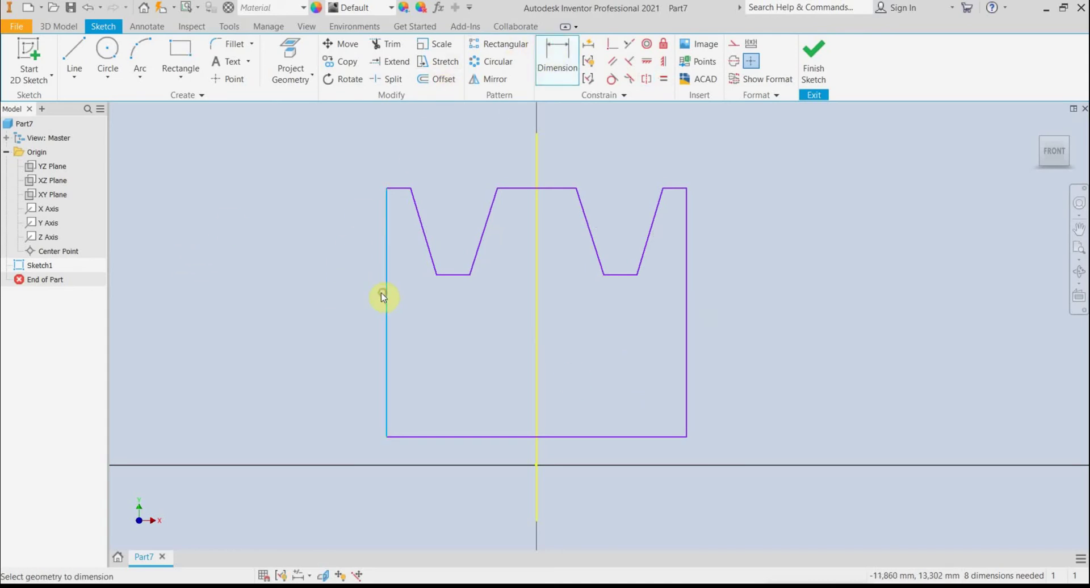
left_click(315, 315)
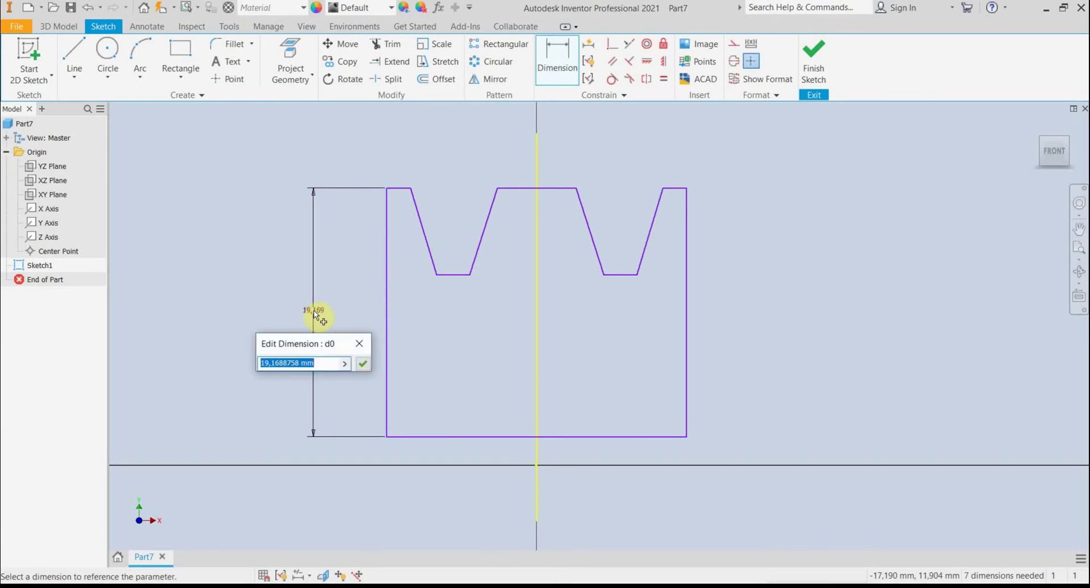
type("20")
key("Return")
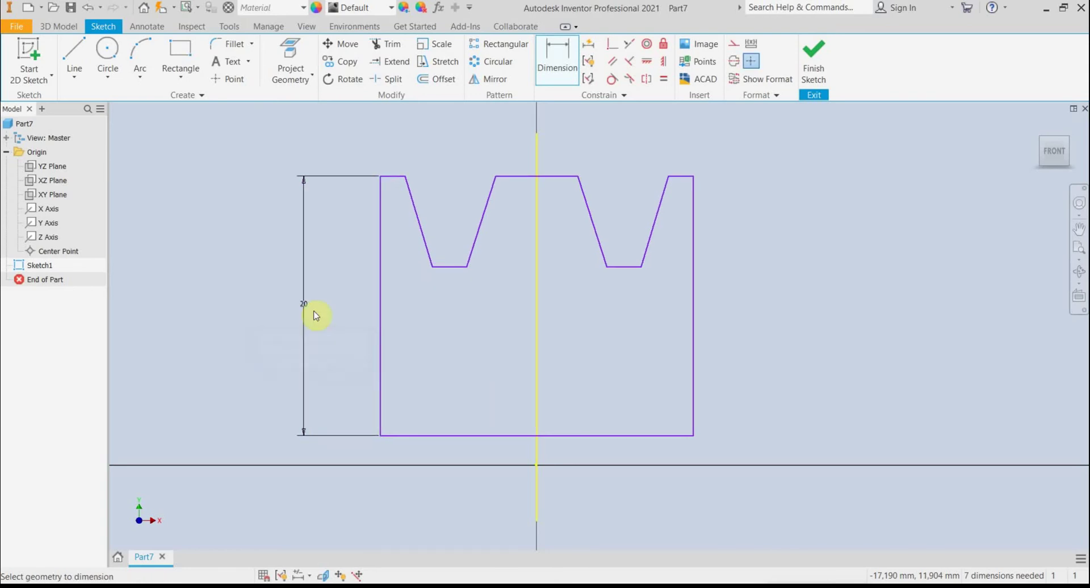
Dimension the top-left land to 2 mm and the middle land to 5 mm
left_click(395, 176)
left_click(393, 151)
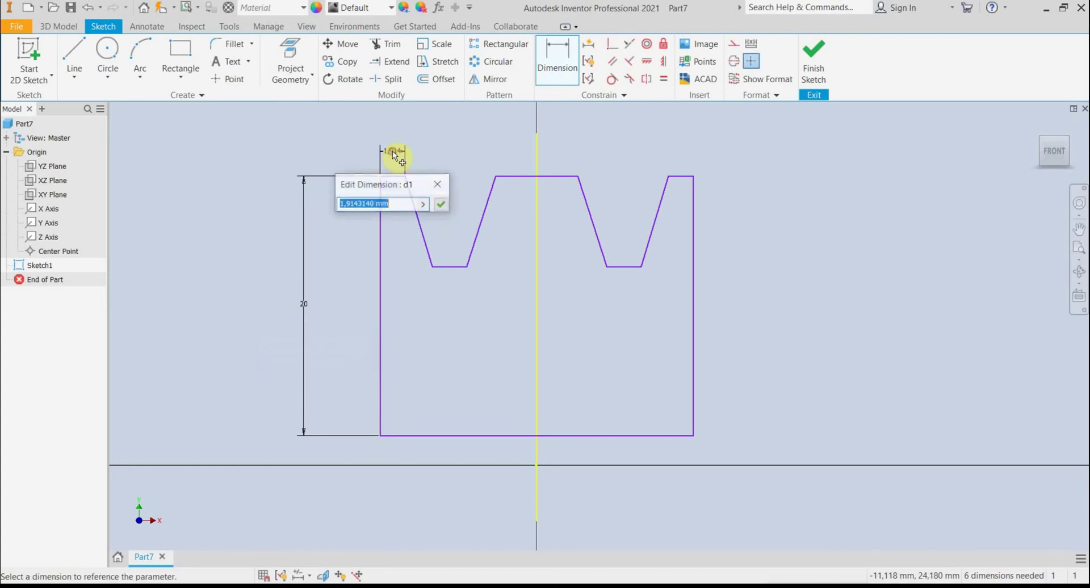
type("2")
key("Return")
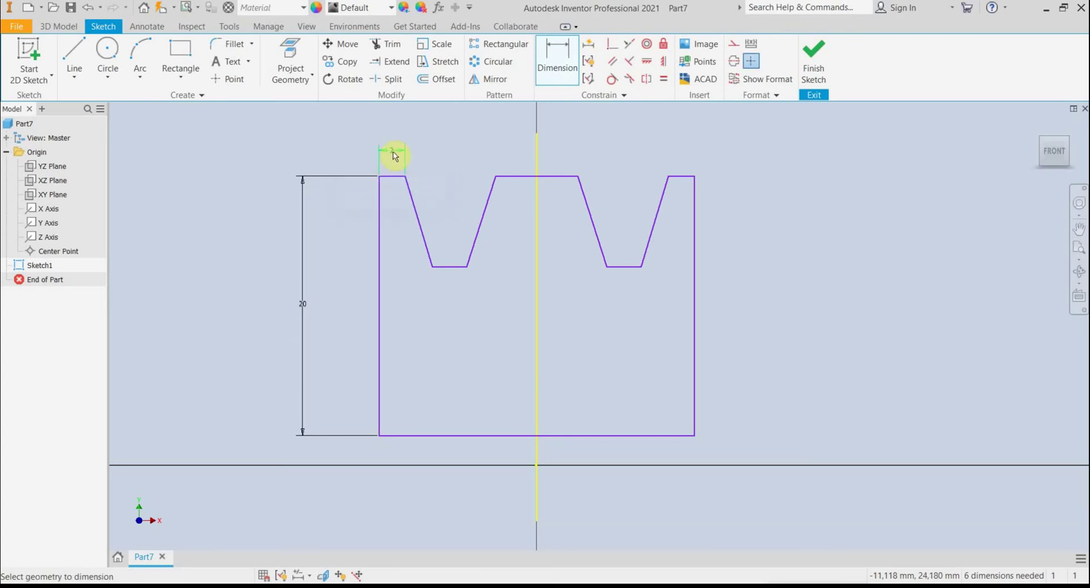
left_click(521, 177)
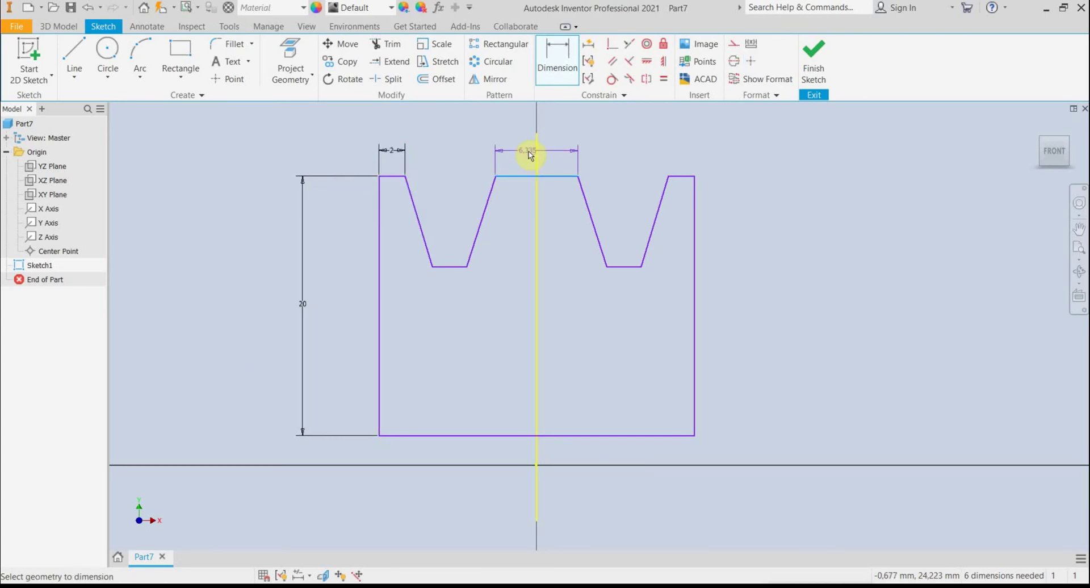
left_click(533, 153)
type("5")
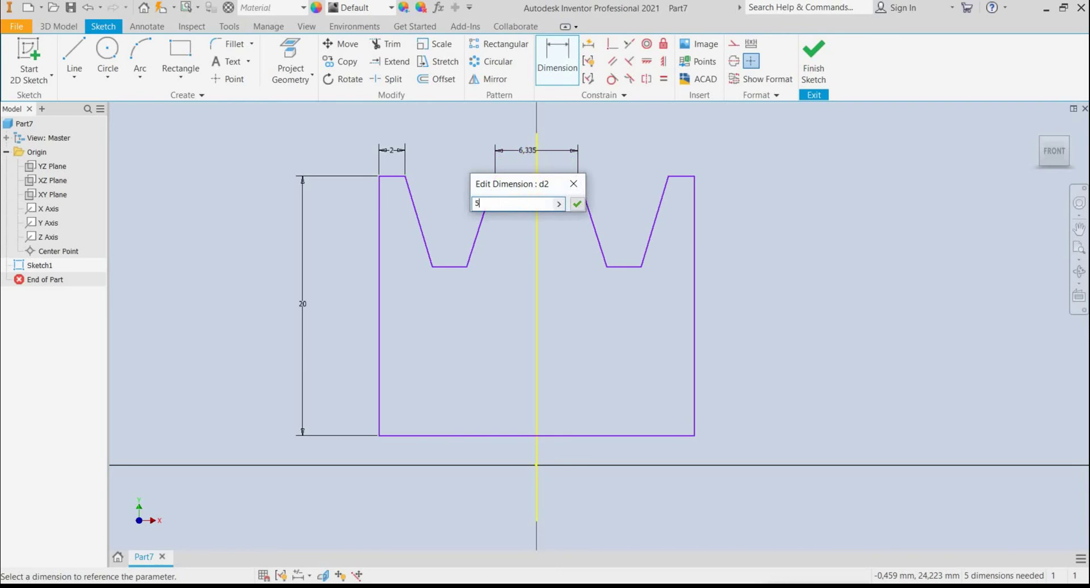
key("Return")
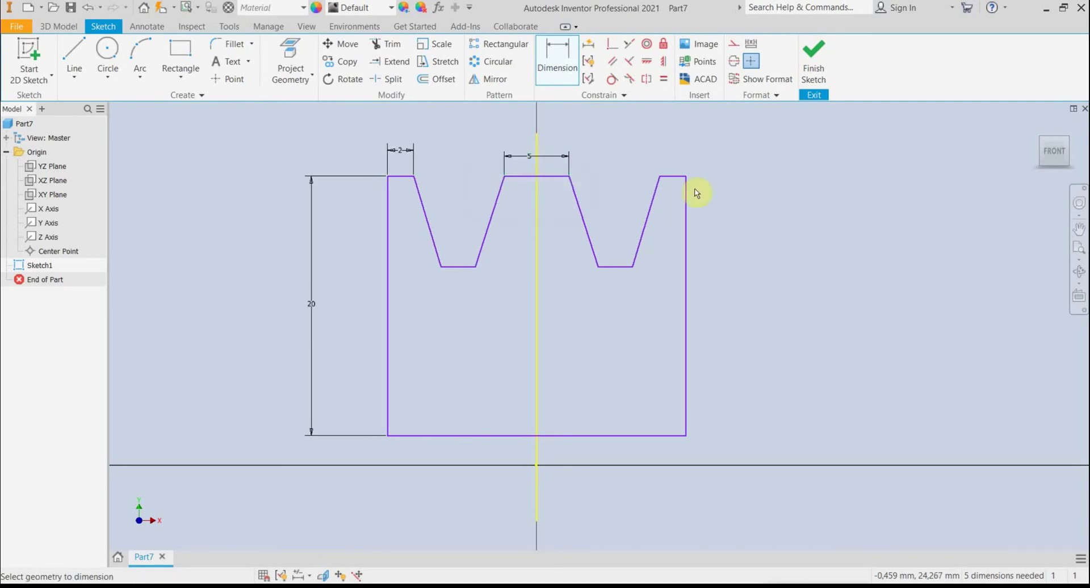
left_click(669, 178)
Keep the top-right land width as a driven dimension and set the left groove angle to 110°
left_click(681, 153)
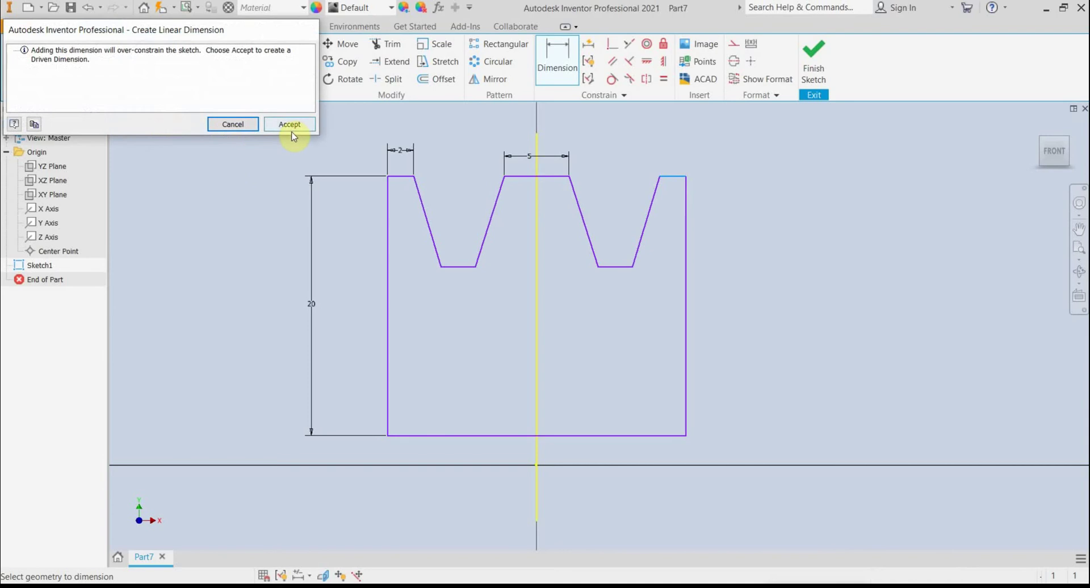
left_click(289, 124)
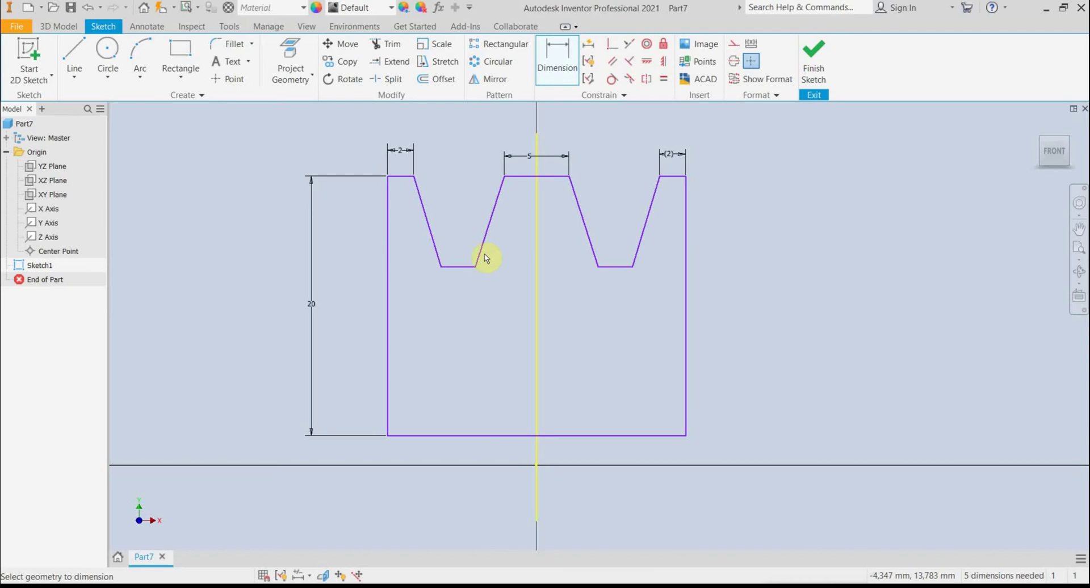
left_click(434, 243)
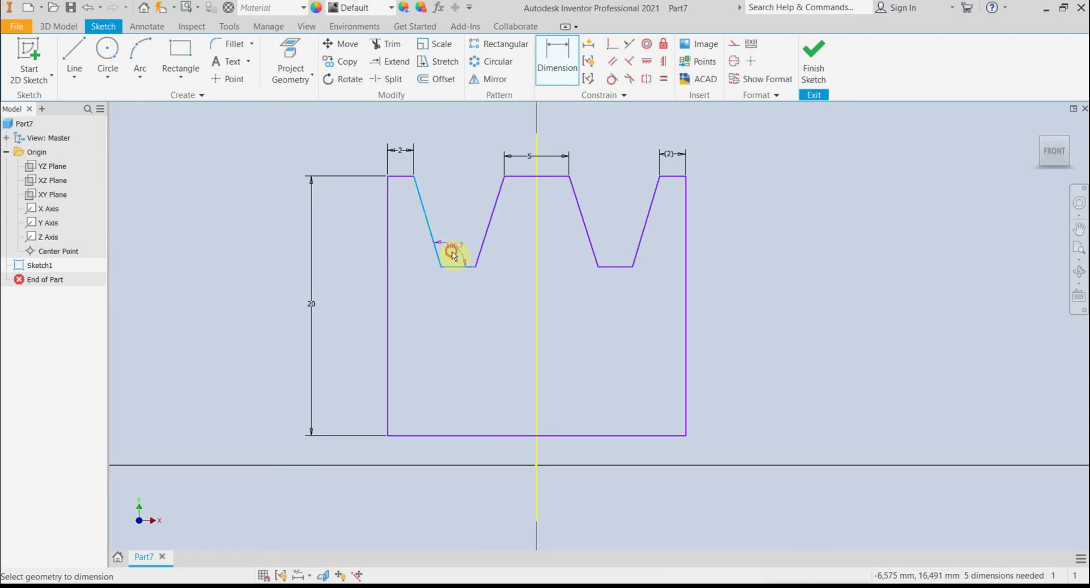
left_click(453, 253)
type("110")
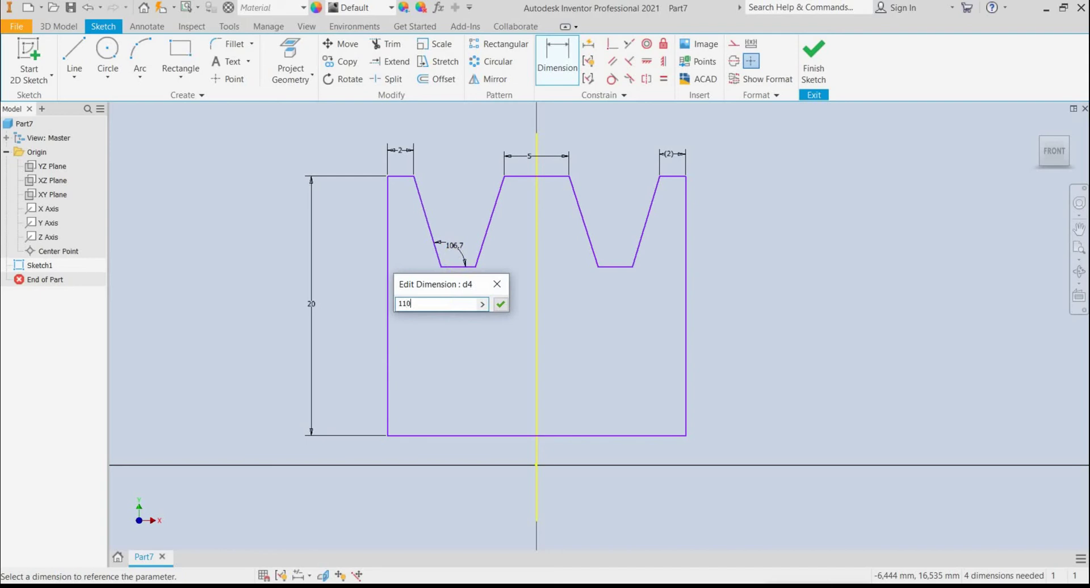
key("Return")
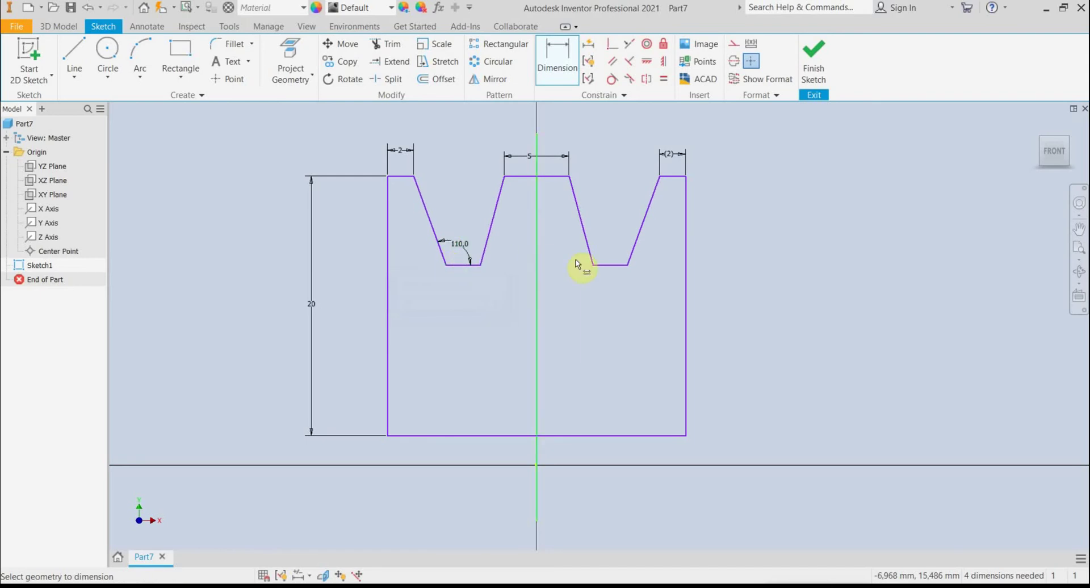
Add the right groove's 110° angle as a driven reference dimension
left_click(621, 266)
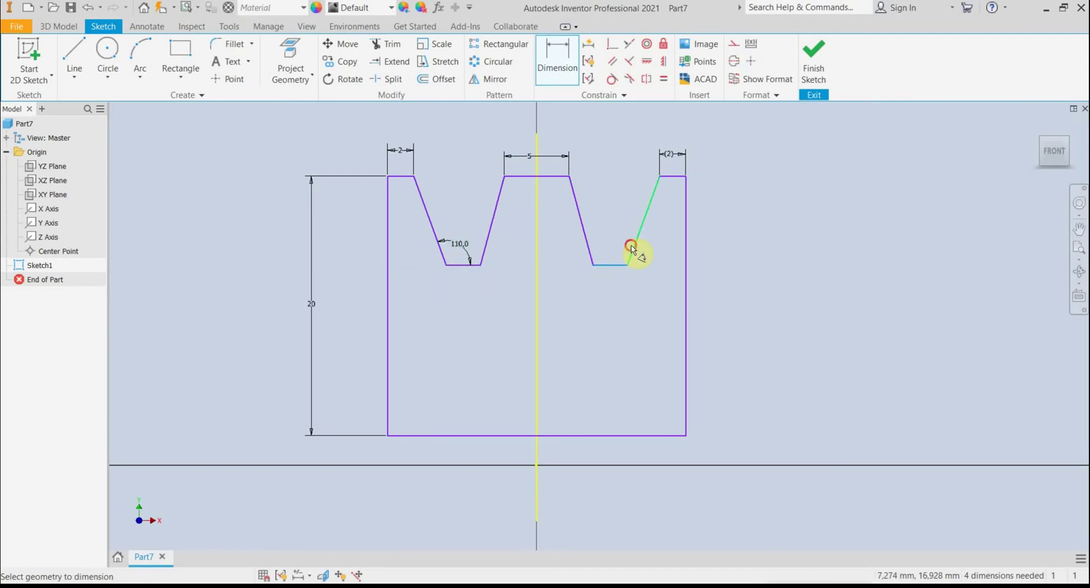
left_click(634, 250)
left_click(629, 243)
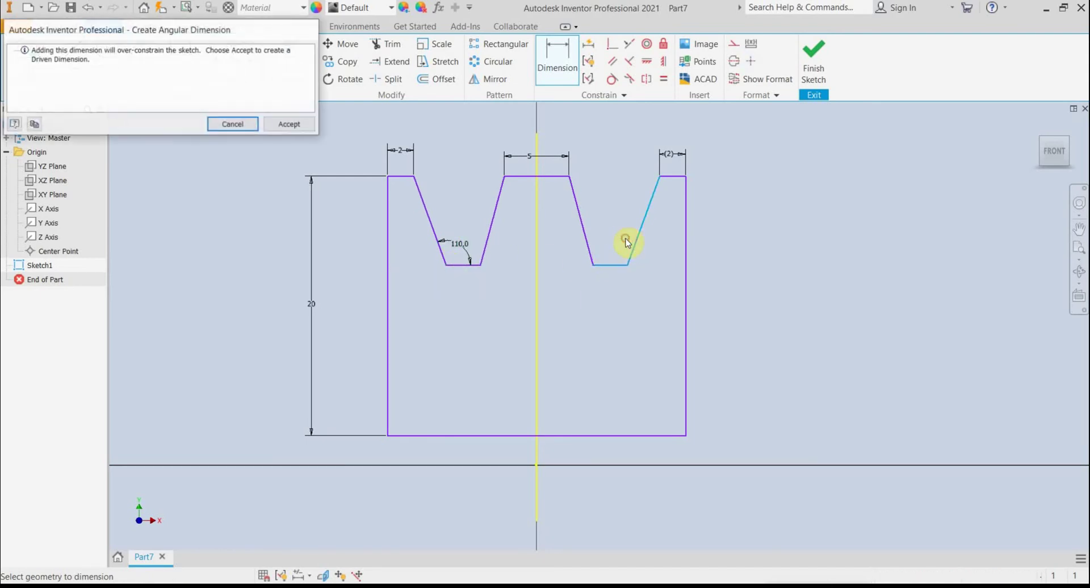
left_click(285, 123)
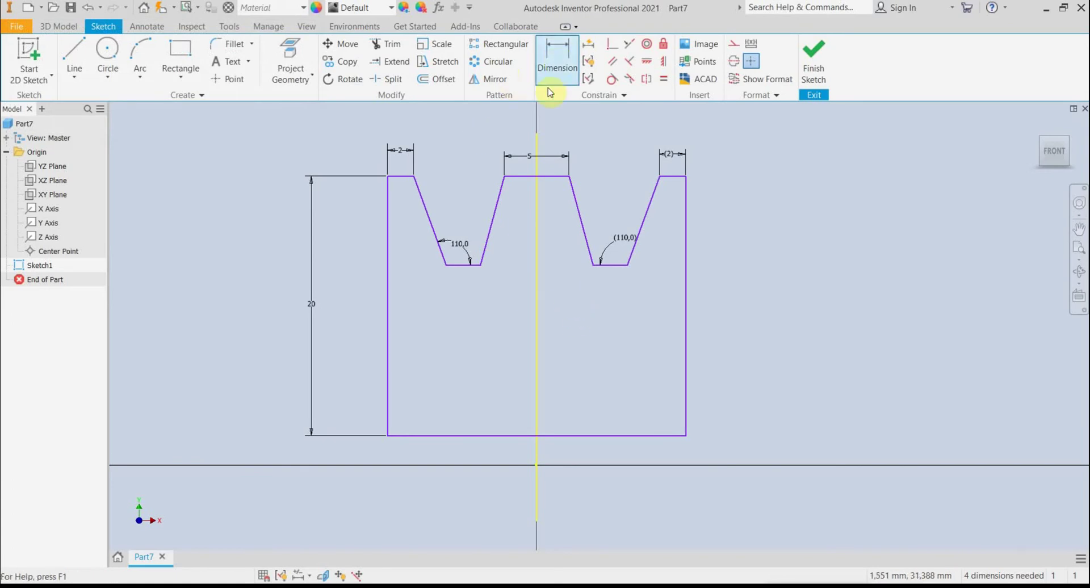
Dimension the left groove's bottom to 13 mm above the base
left_click(459, 271)
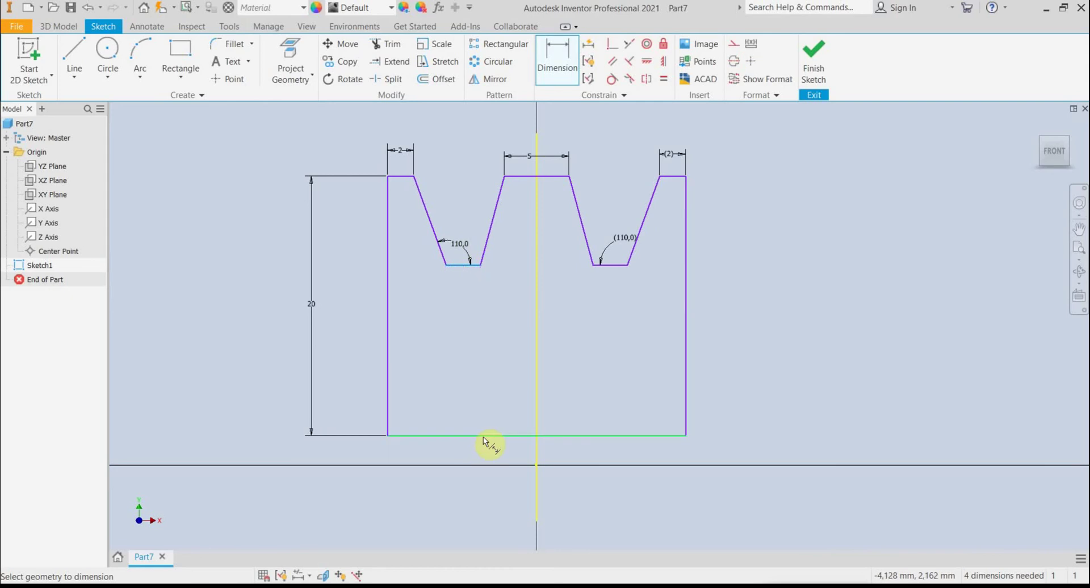
left_click(481, 437)
left_click(449, 368)
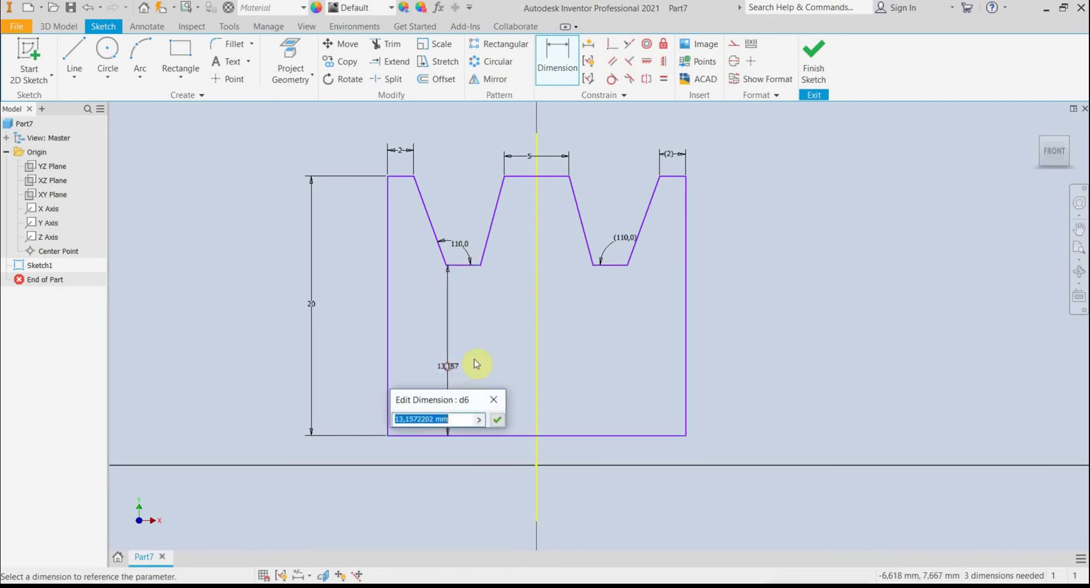
type("13")
key("Return")
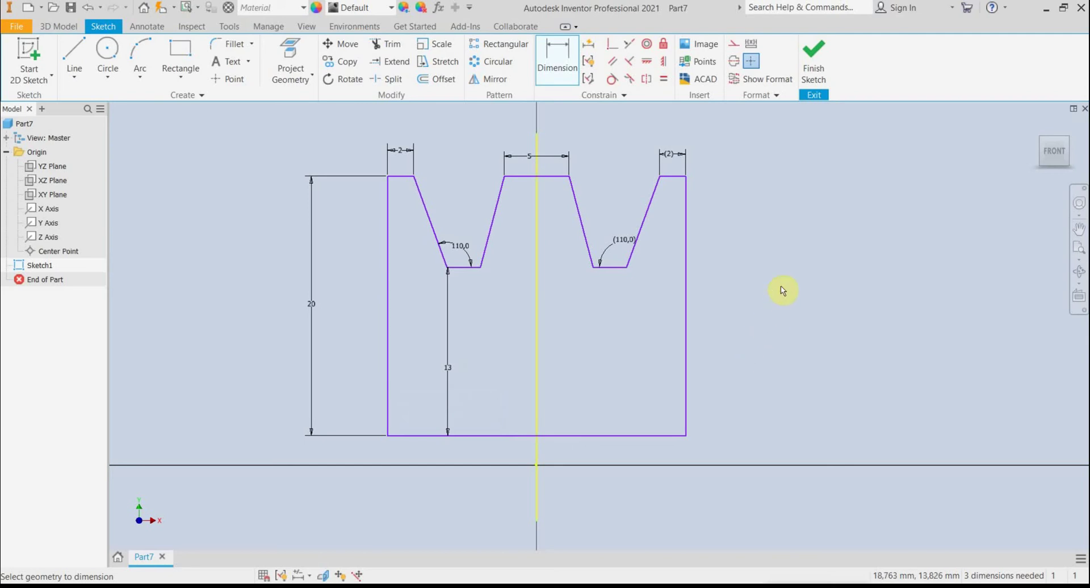
Stretch the right side outward and dimension the bottom edge to a 22 mm overall width
key("Escape")
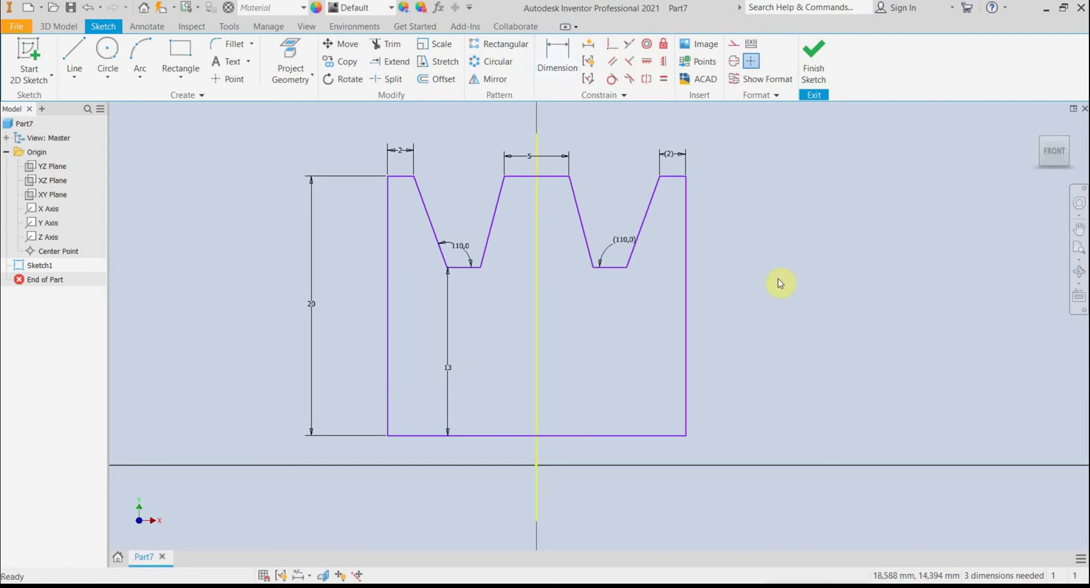
mouse_move(685, 421)
left_mouse_down()
mouse_move(730, 430)
mouse_move(679, 430)
mouse_move(764, 430)
mouse_move(685, 427)
left_mouse_up()
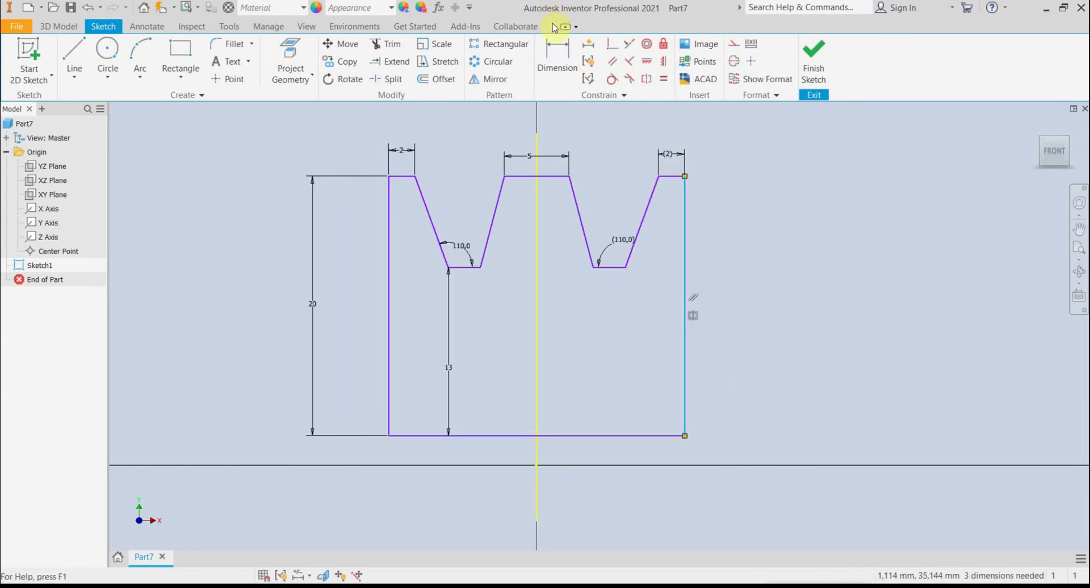
left_click(557, 59)
left_click(609, 436)
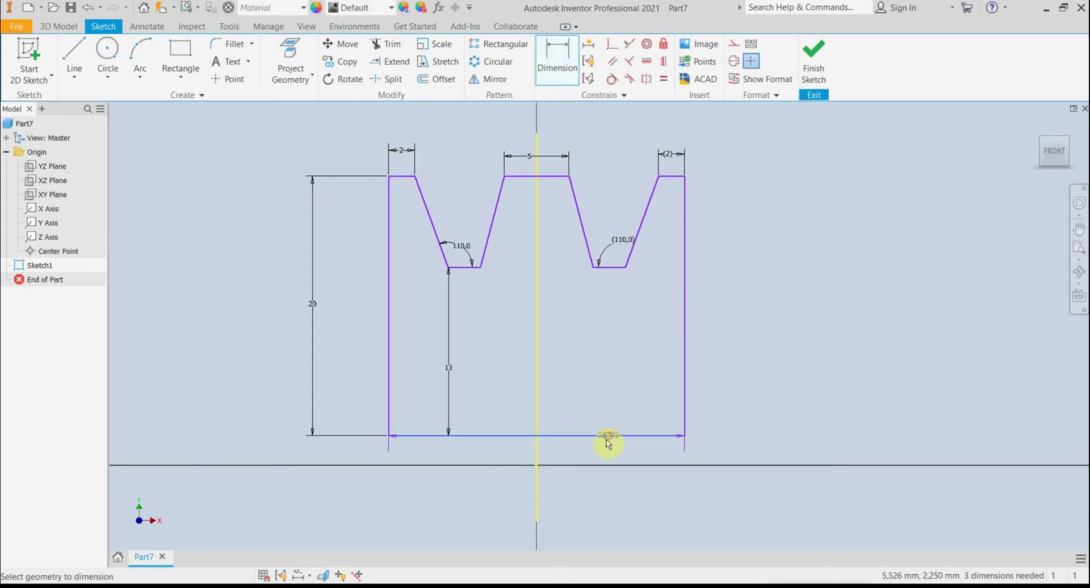
left_click(587, 495)
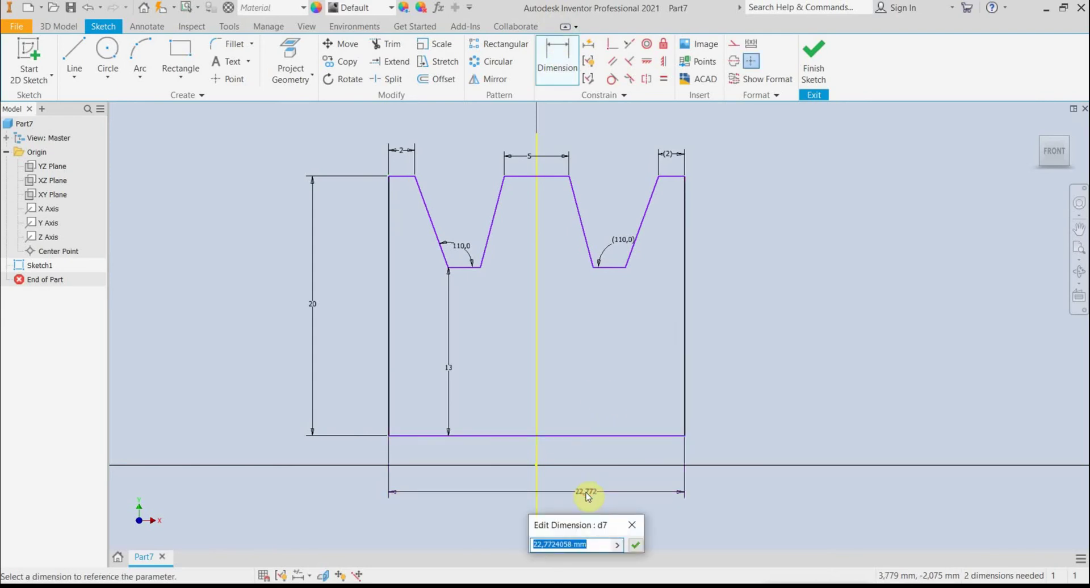
type("22")
key("Return")
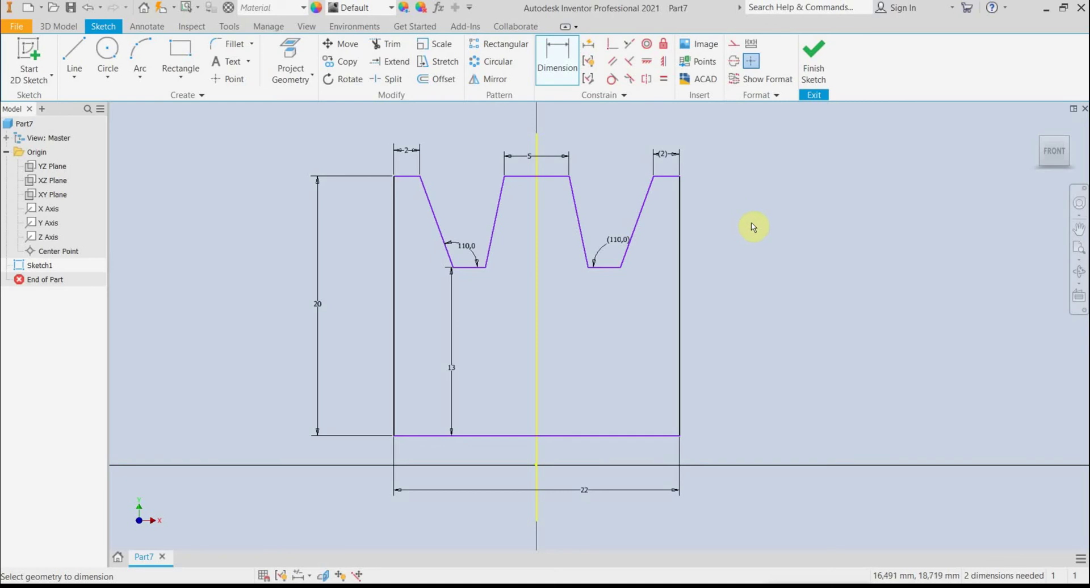
Add a 4 mm vertical dimension from the profile's bottom edge to the axis line
key("Escape")
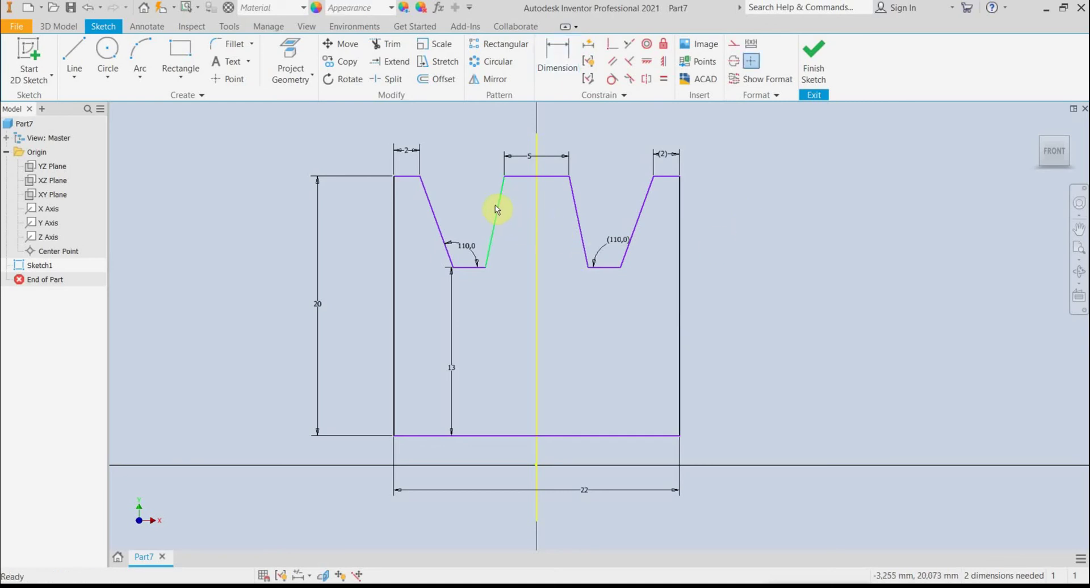
key("ctrl+v")
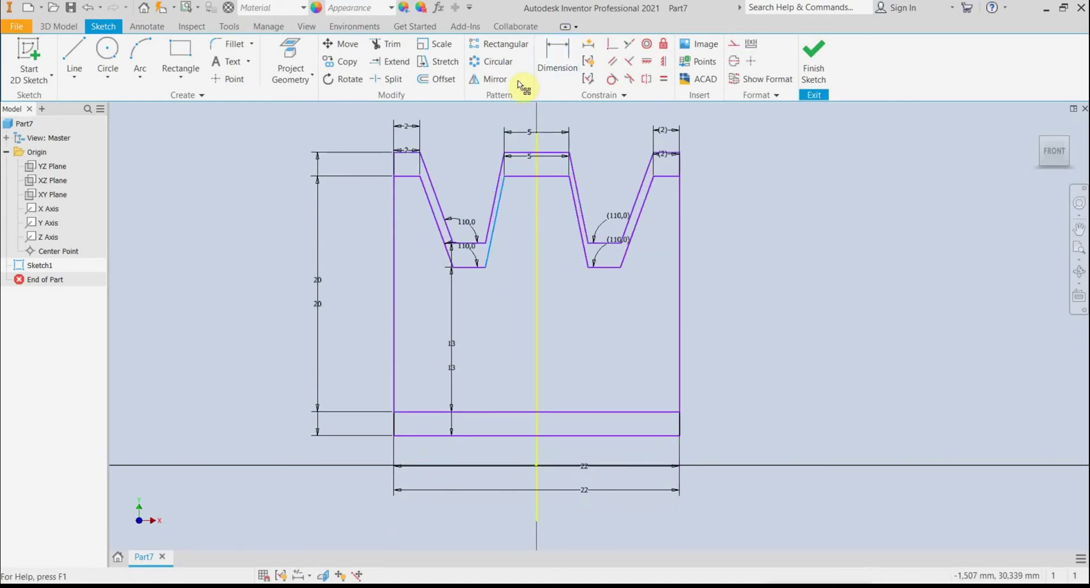
key("Escape")
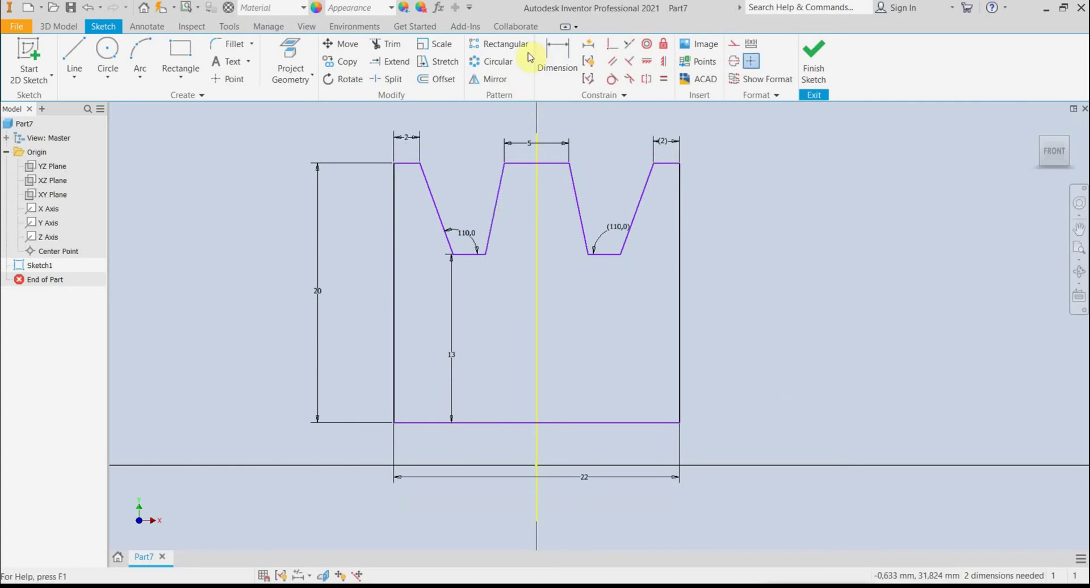
left_click(554, 59)
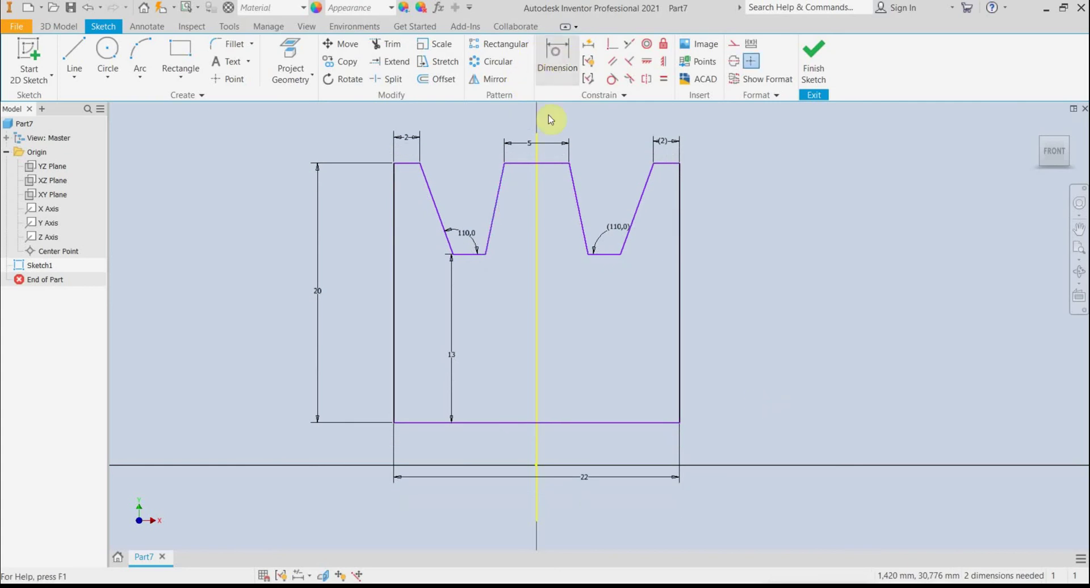
left_click(536, 466)
left_click(553, 424)
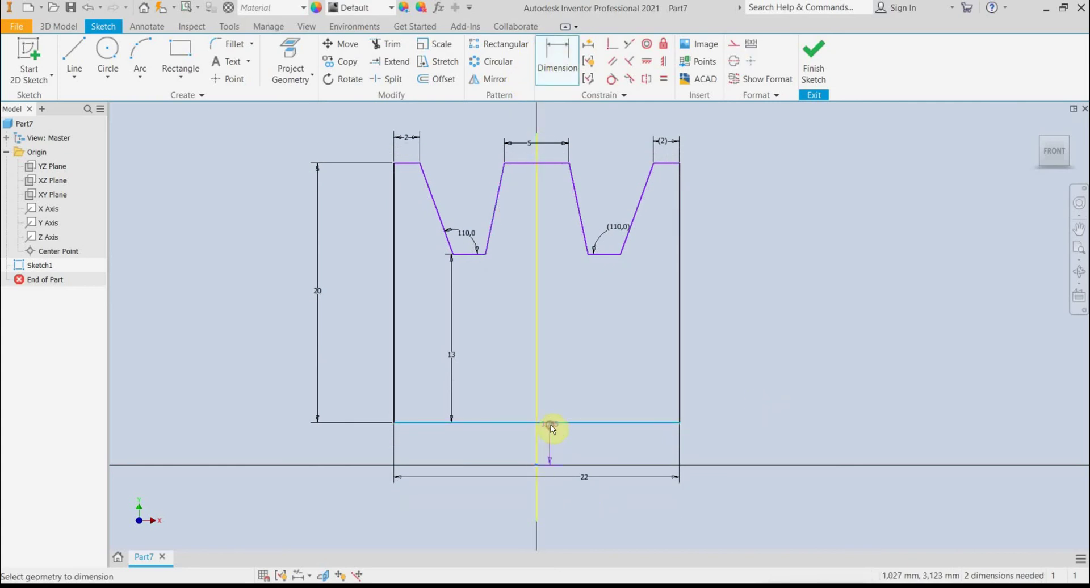
left_click(747, 436)
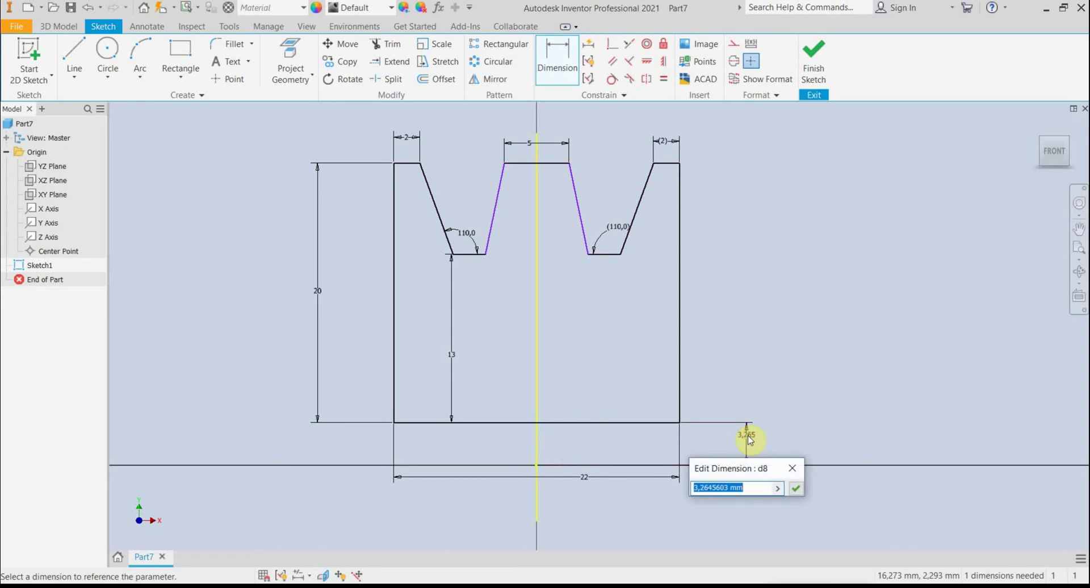
type("4")
key("Return")
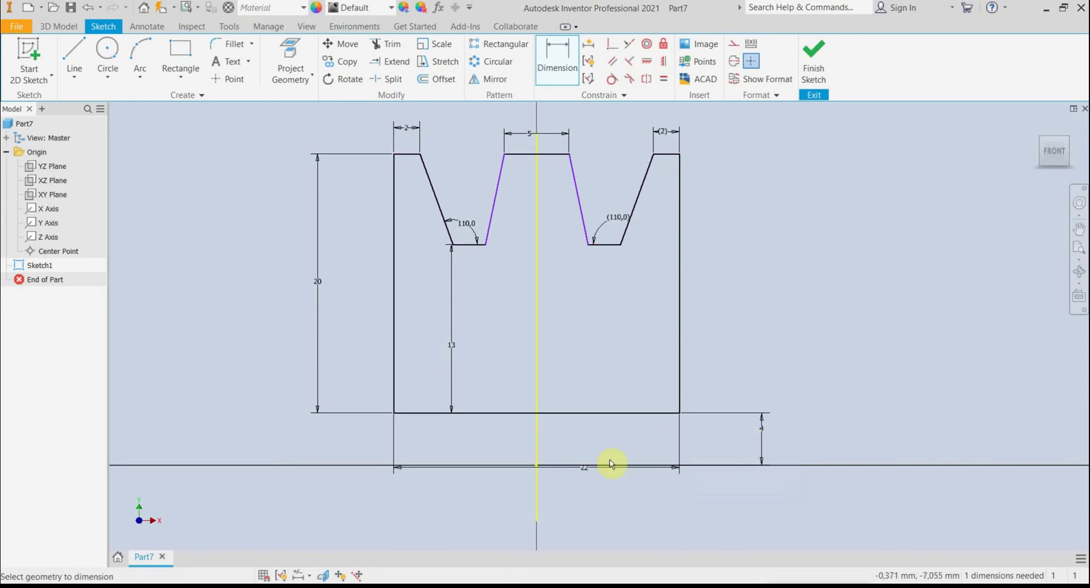
Set the middle notch angle to 110° and keep the overall width at 22 mm
left_click(719, 258)
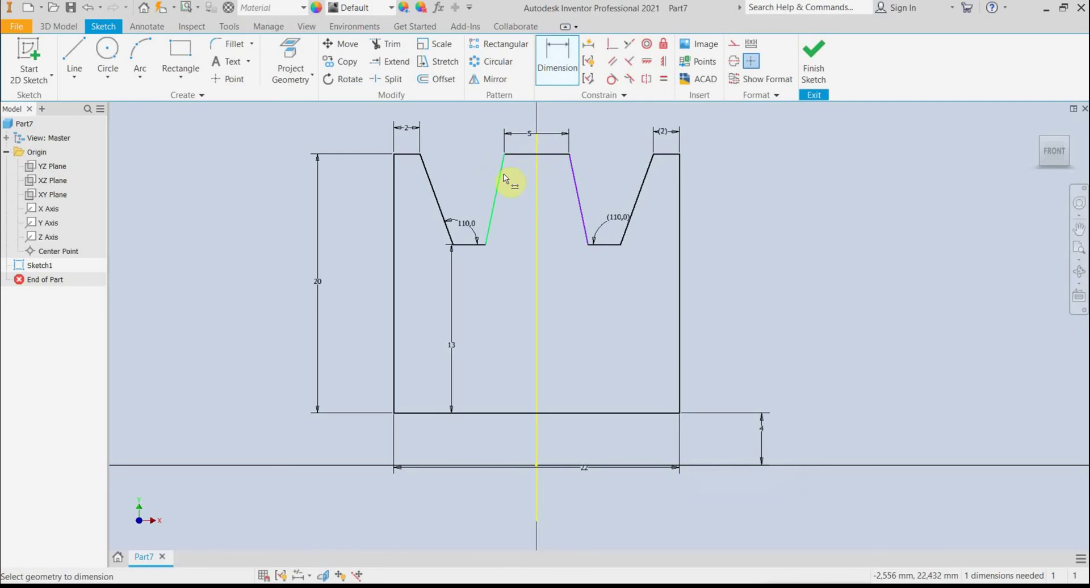
left_click(501, 173)
left_click(517, 154)
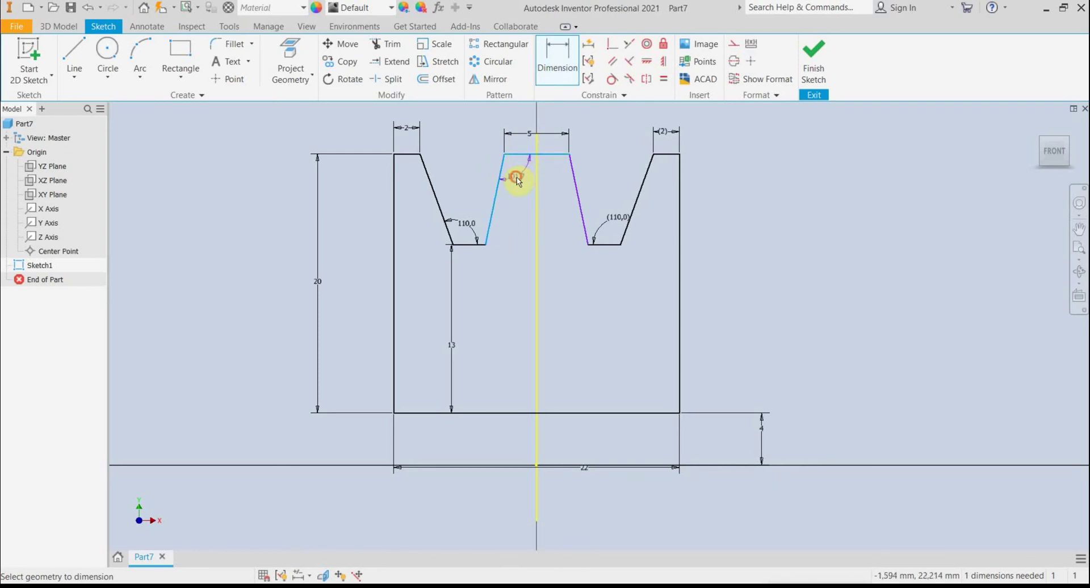
left_click(516, 179)
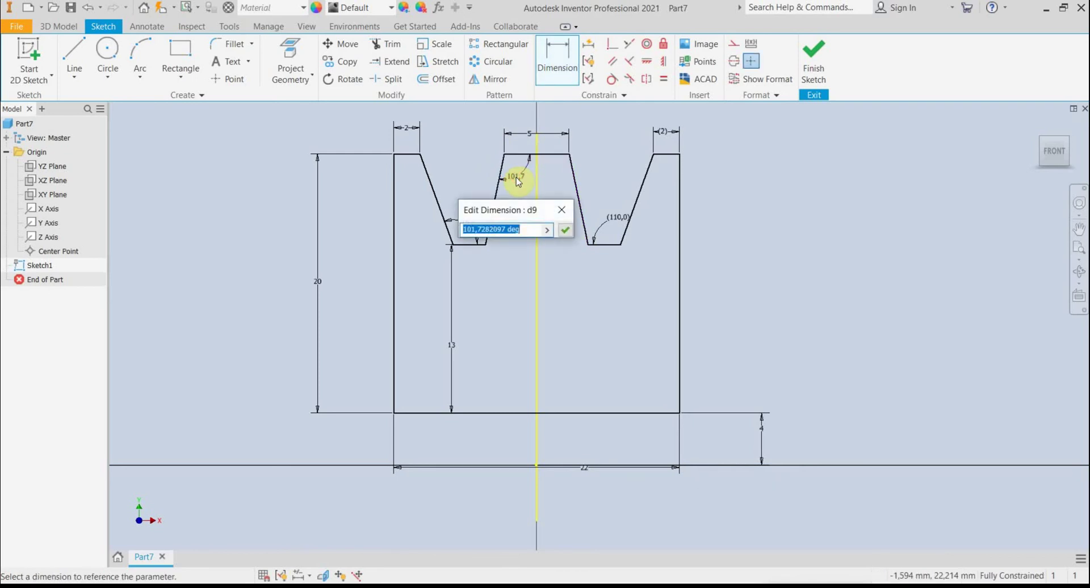
type("10")
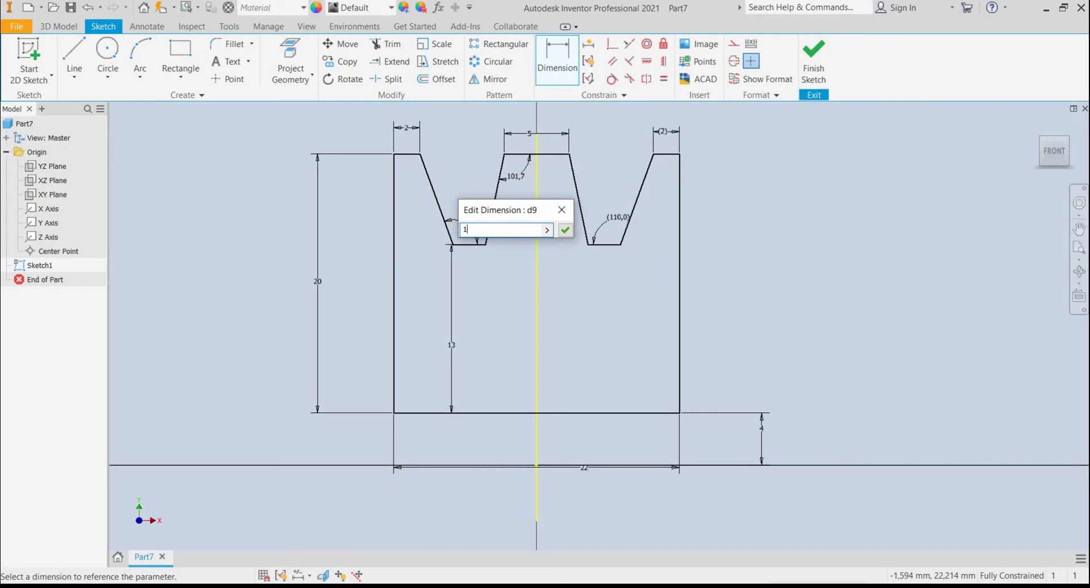
key("Return")
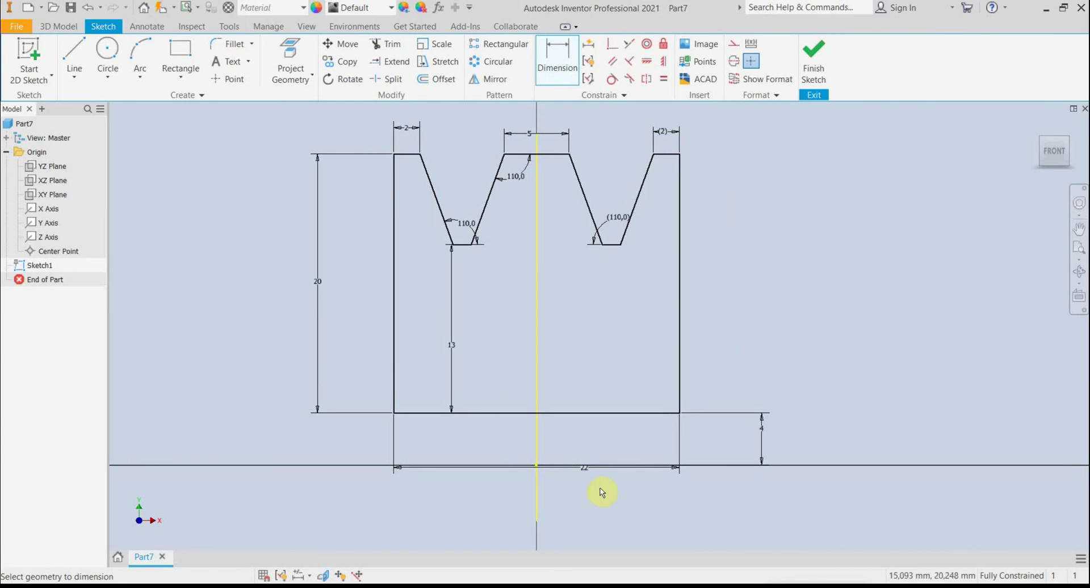
left_click(580, 469)
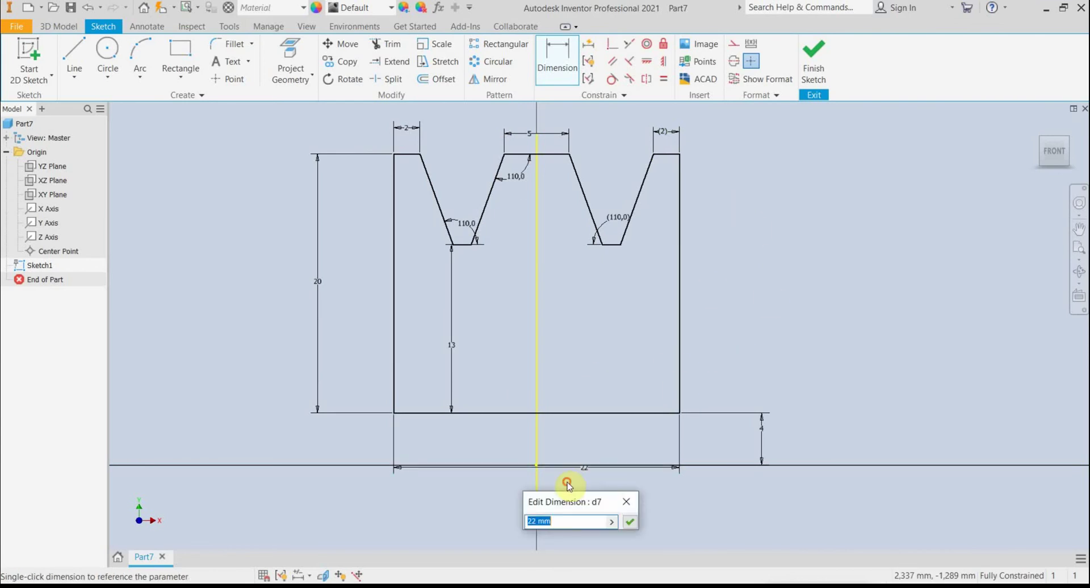
left_click(627, 525)
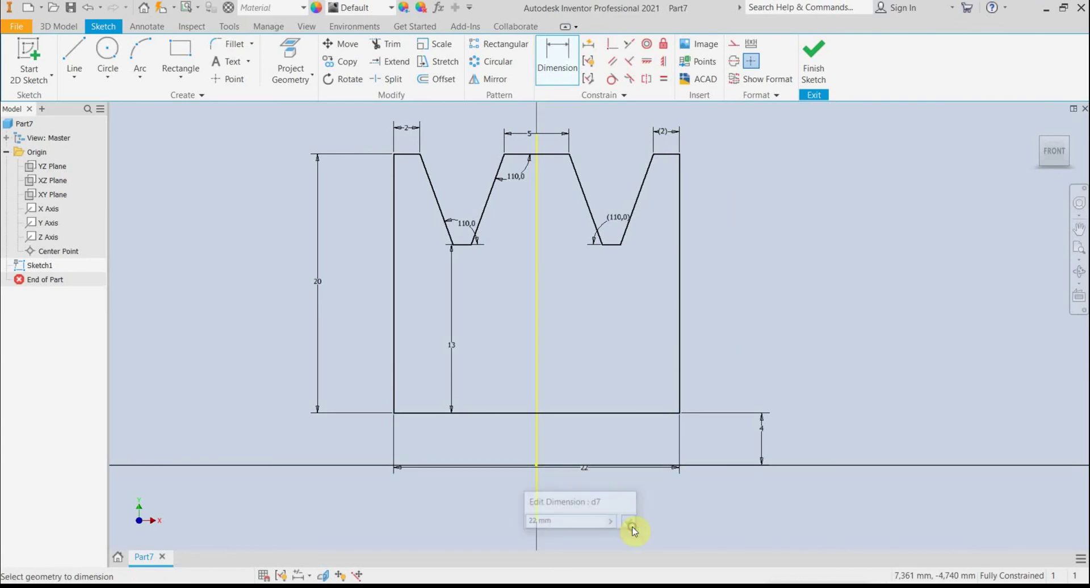
Finish the sketch and revolve both profile regions a full 360° about the bottom edge
left_click(813, 56)
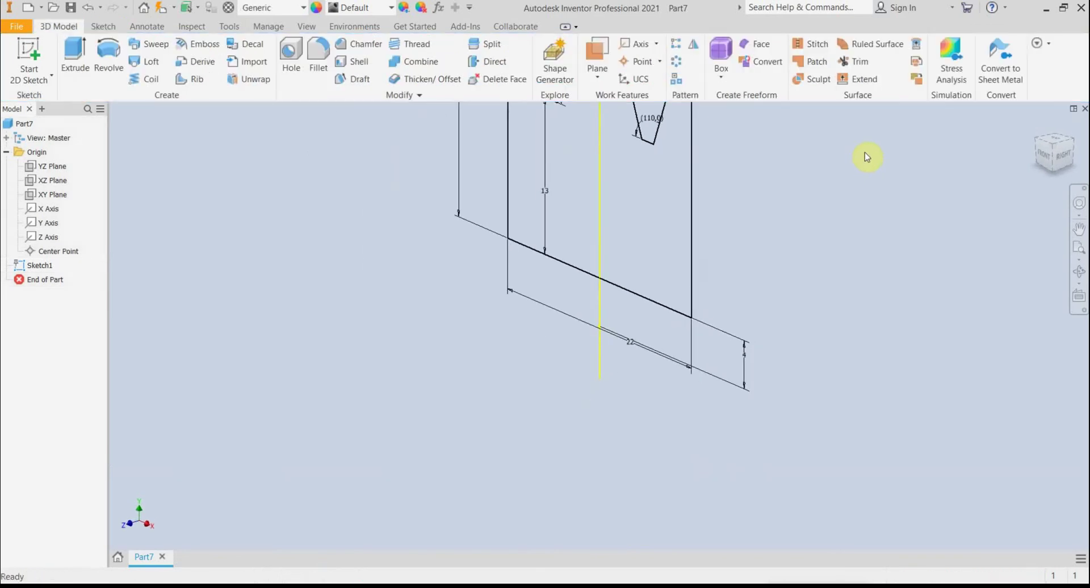
middle_click_drag(863, 162, 786, 305)
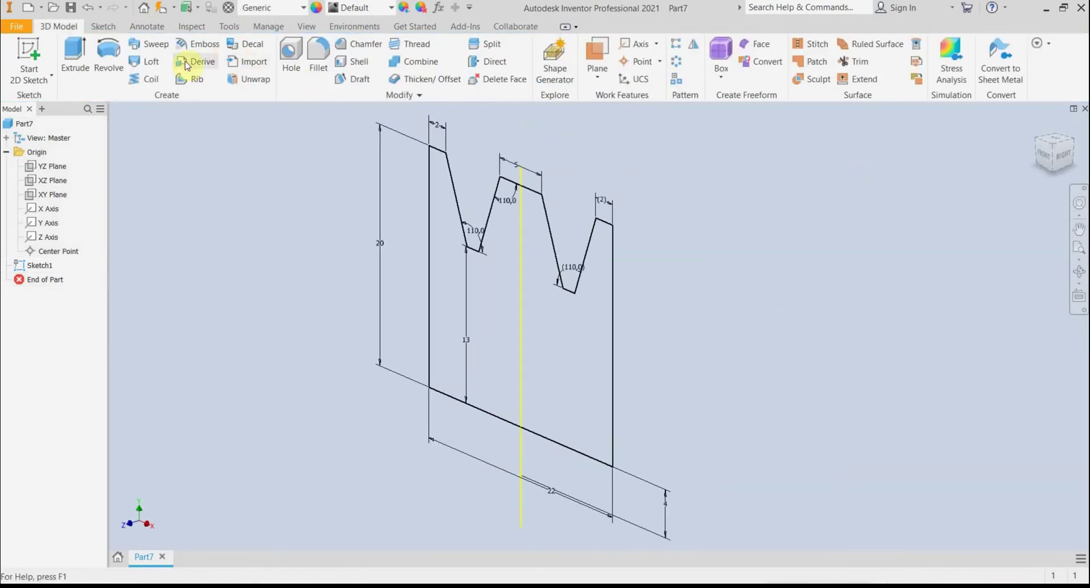
left_click(108, 54)
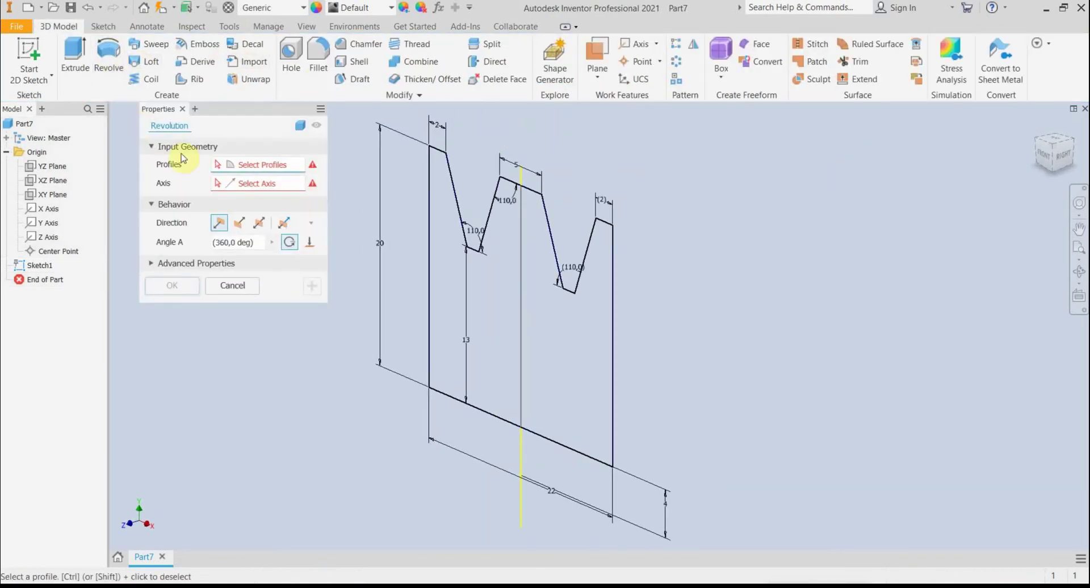
left_click(499, 305)
left_click(534, 309)
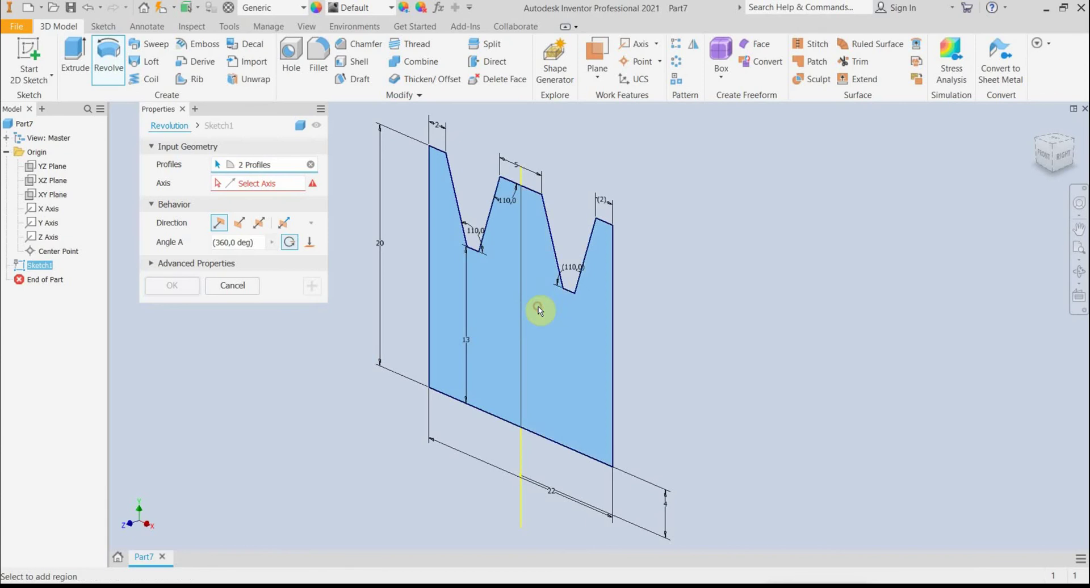
left_click(271, 184)
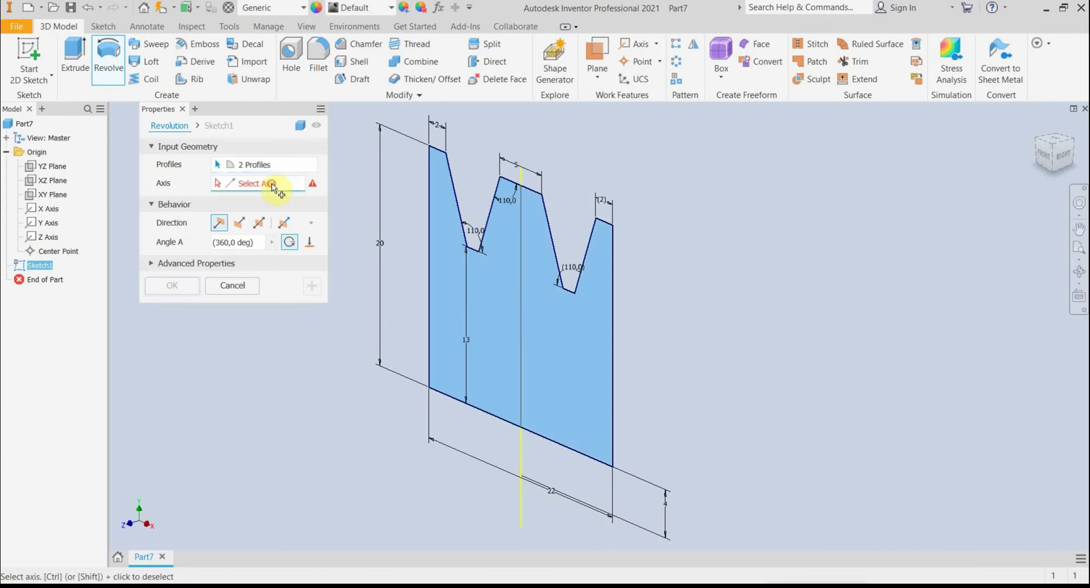
left_click(585, 456)
left_click(185, 287)
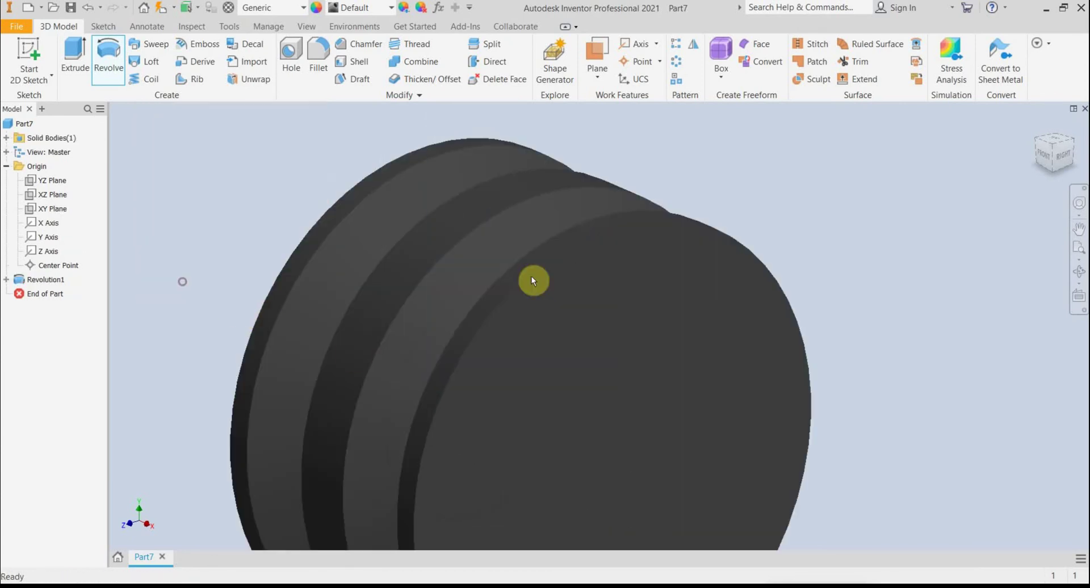
middle_click_drag(521, 425, 545, 420, "shift")
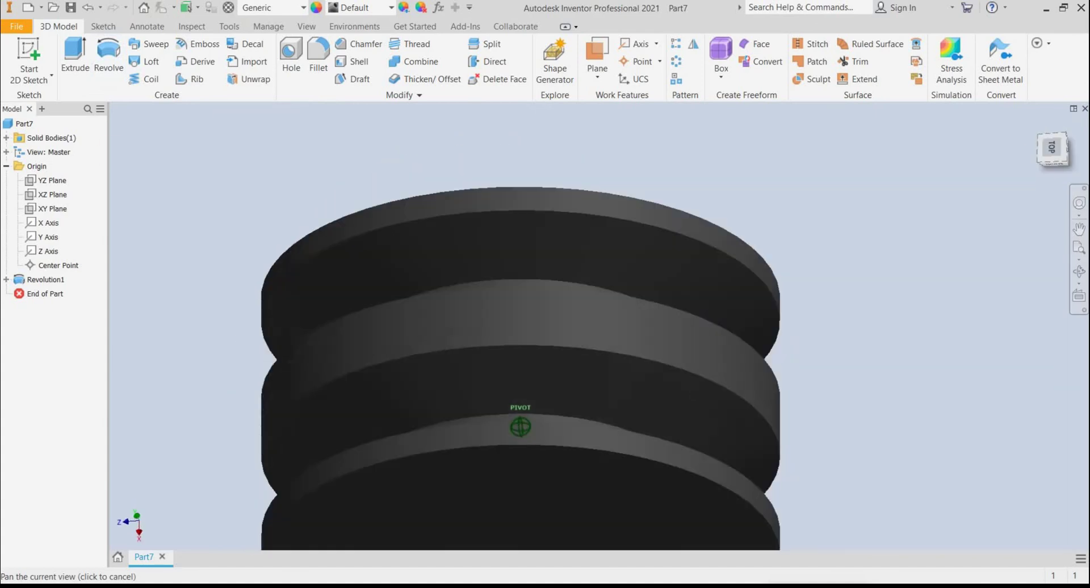
middle_click_drag(521, 426, 288, 248, "shift")
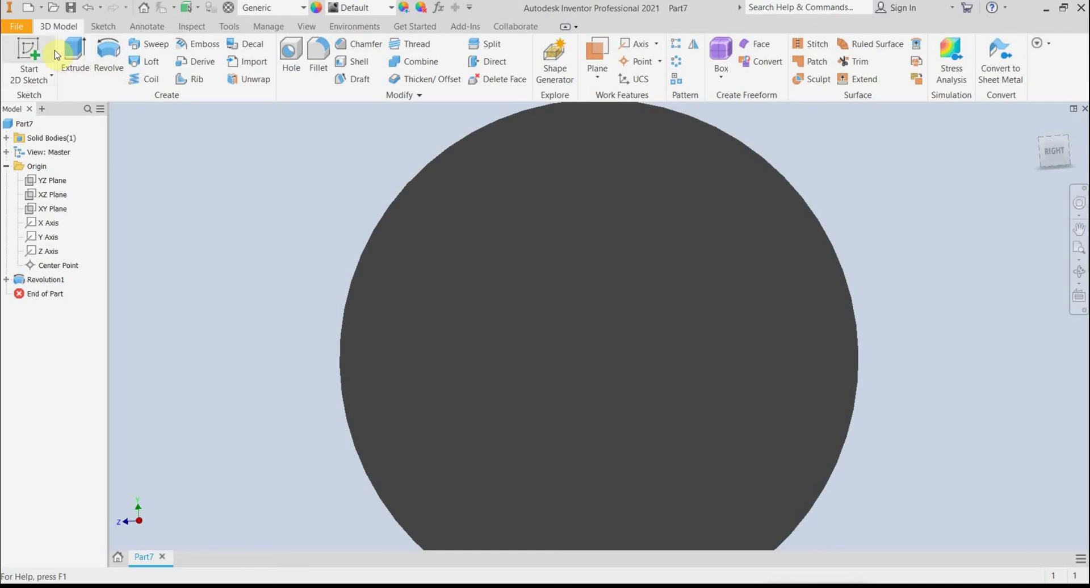
Start Sketch3 on the pulley's flat circular end face and centre it in view
left_click(35, 51)
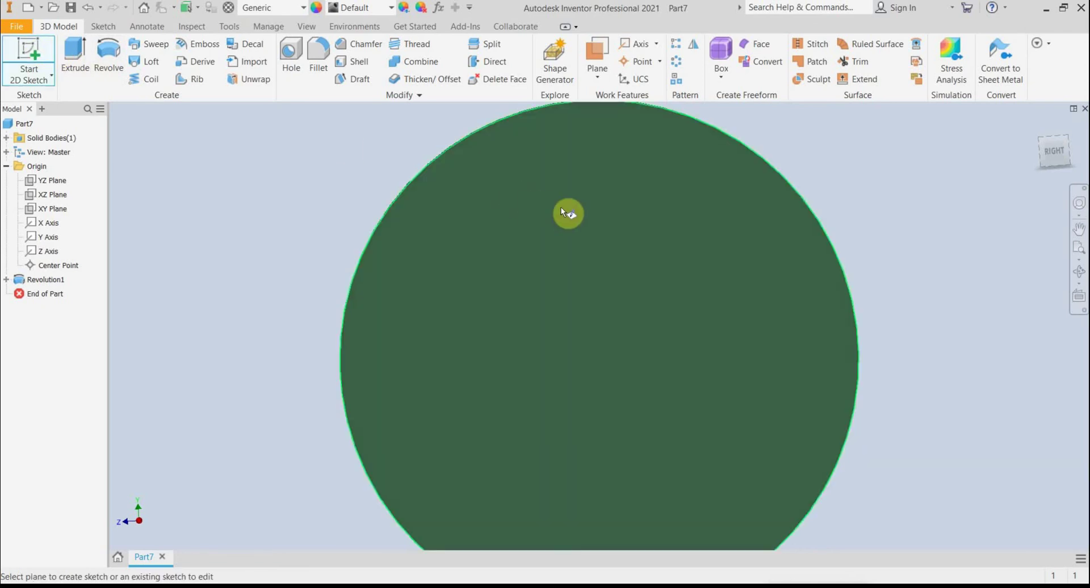
left_click(561, 209)
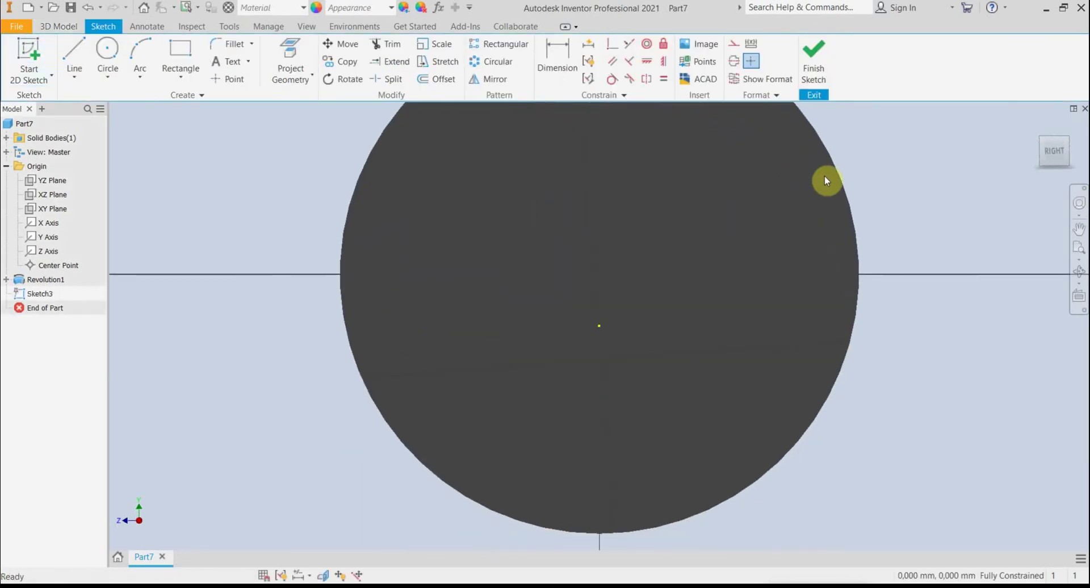
middle_click_drag(909, 139, 880, 175)
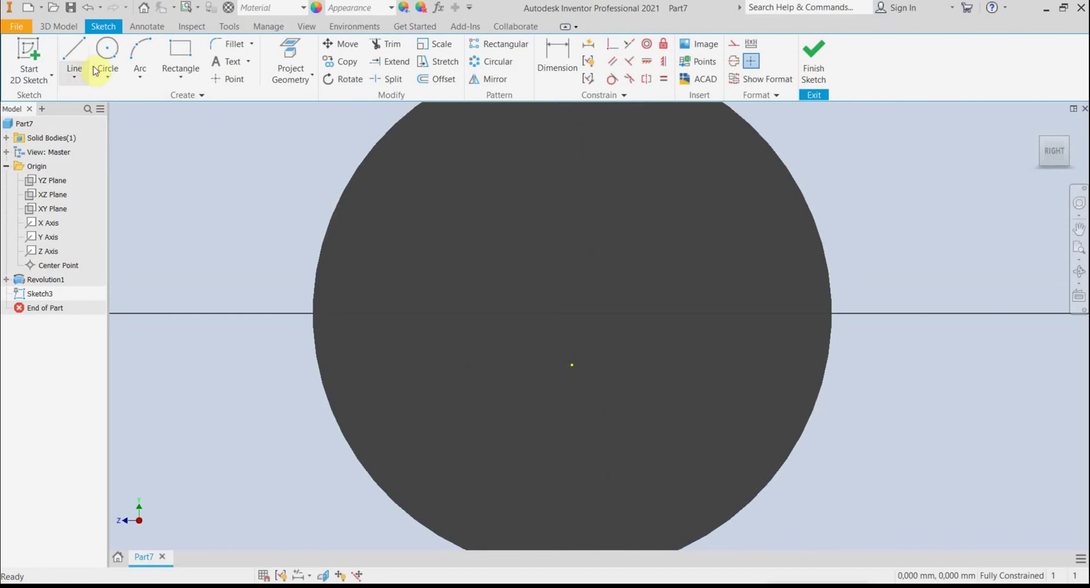
Draw a circle centred on the origin with a radius of 5 mm
left_click(107, 52)
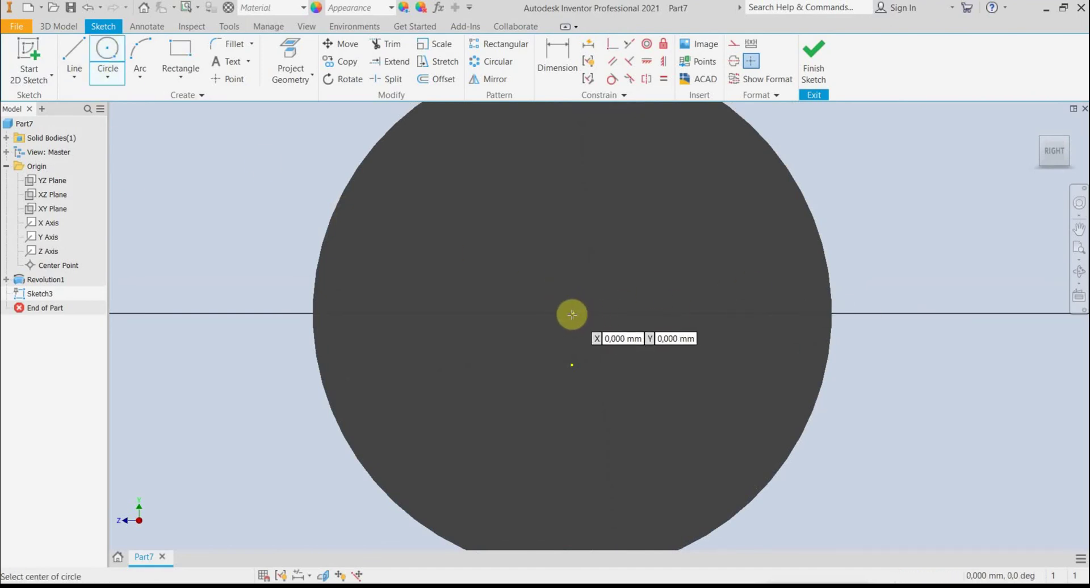
left_click(571, 313)
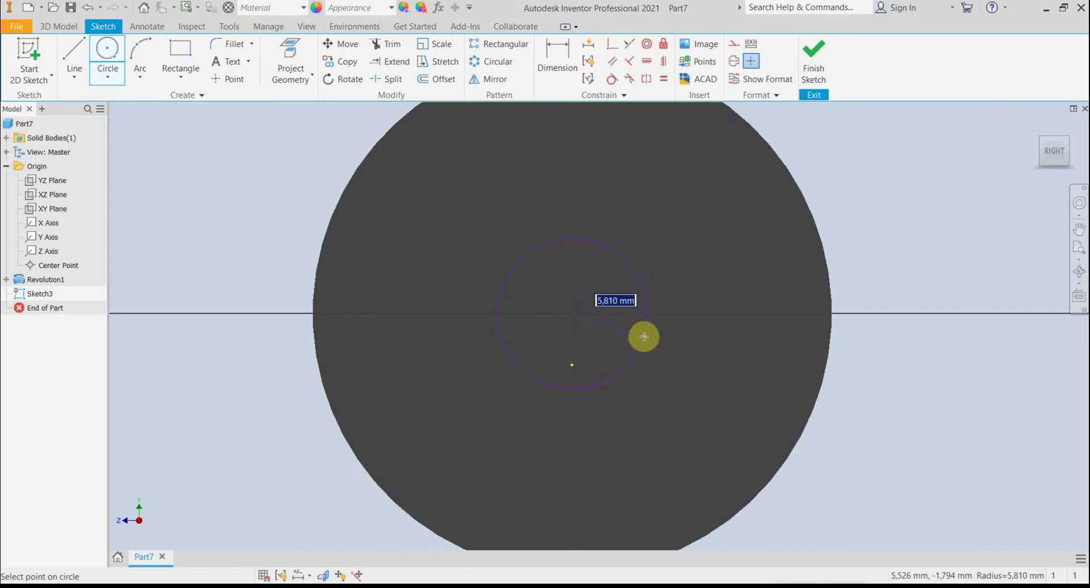
type("5")
key("Return")
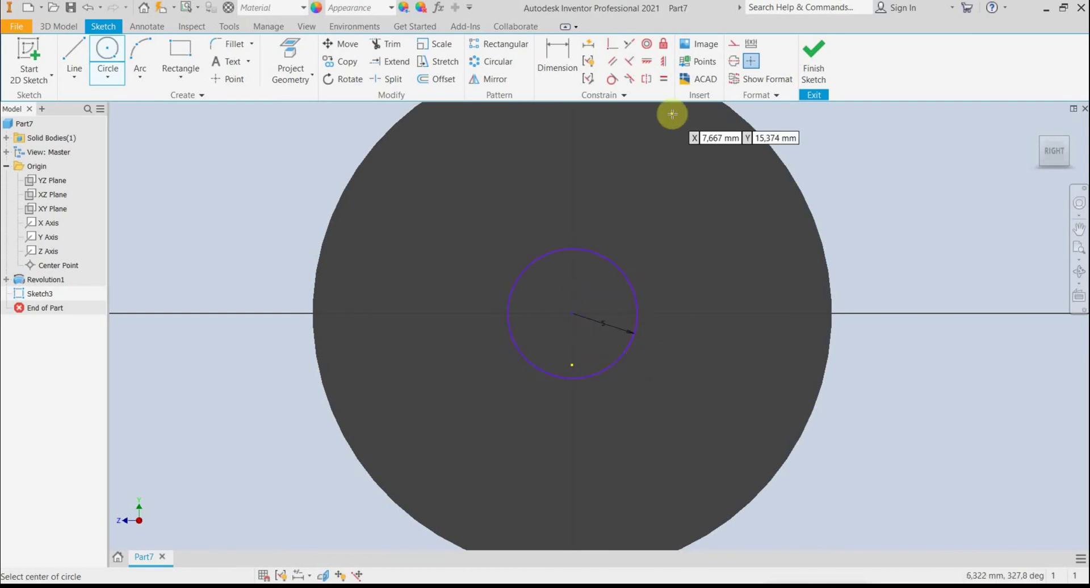
Sketch a larger circle around the origin and make the radius-5 circle concentric with the pulley's outer edge
left_click(571, 313)
left_click(717, 222)
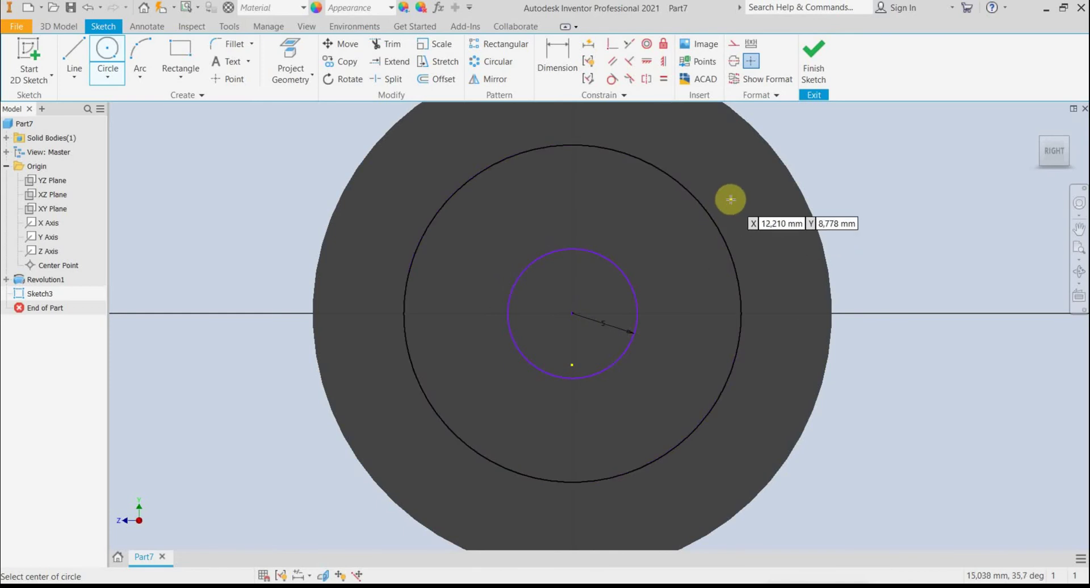
left_click(648, 46)
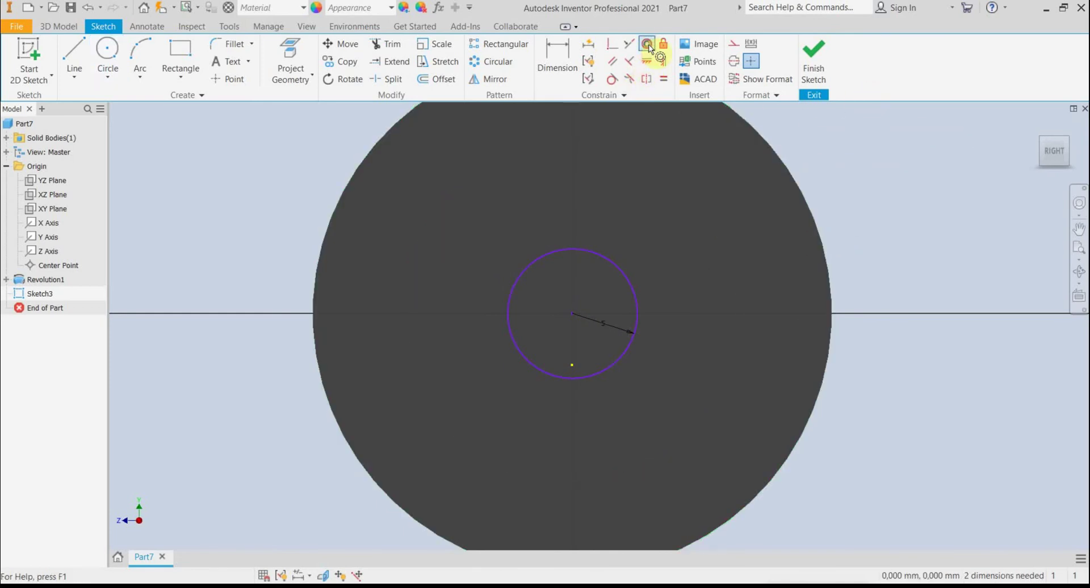
left_click(612, 257)
left_click(805, 203)
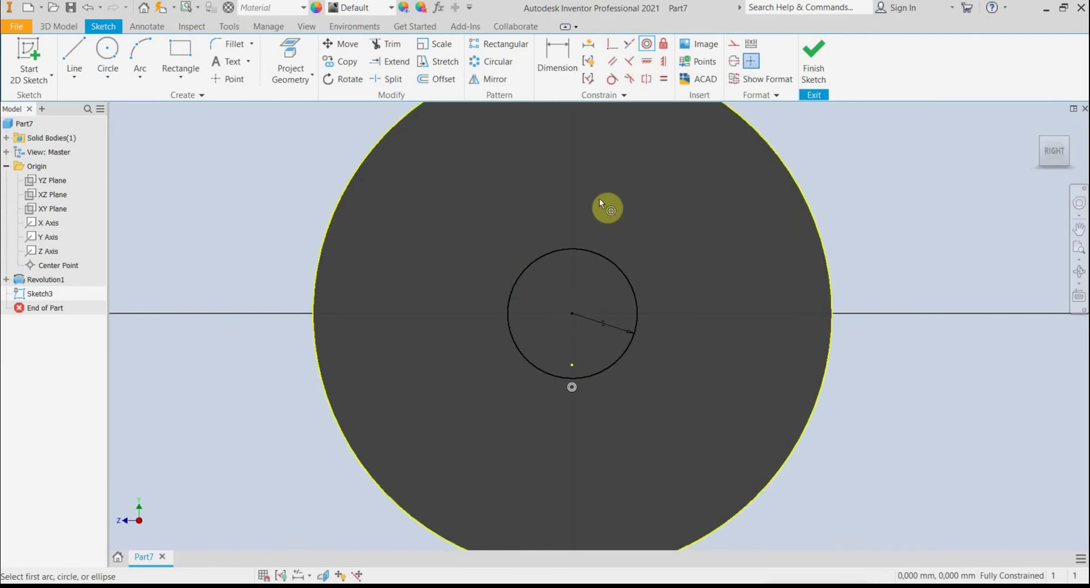
key("Escape")
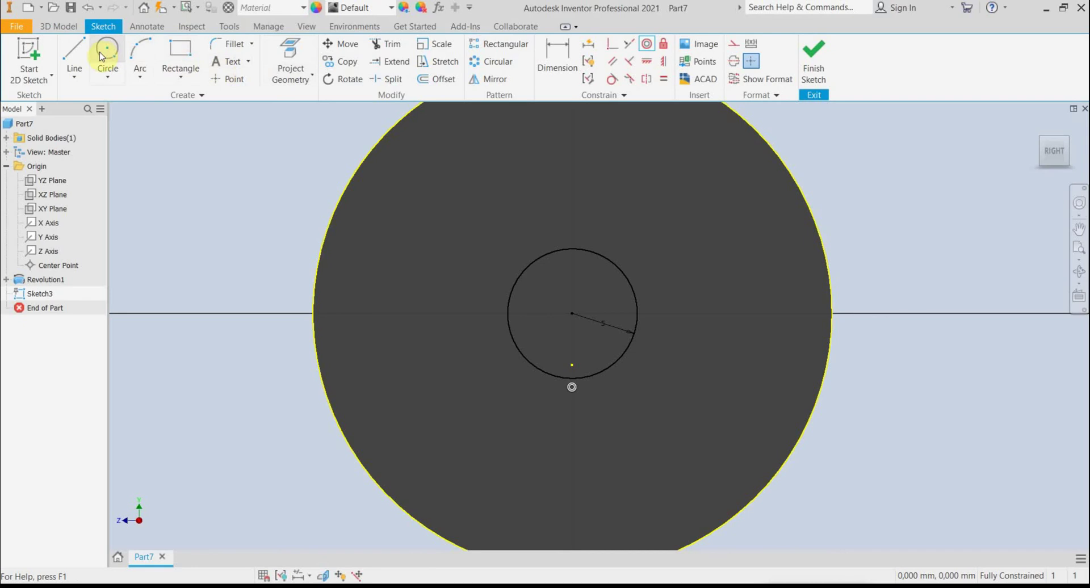
Draw a three-sided slot outline of lines rising from the top of the bore circle
left_click(74, 53)
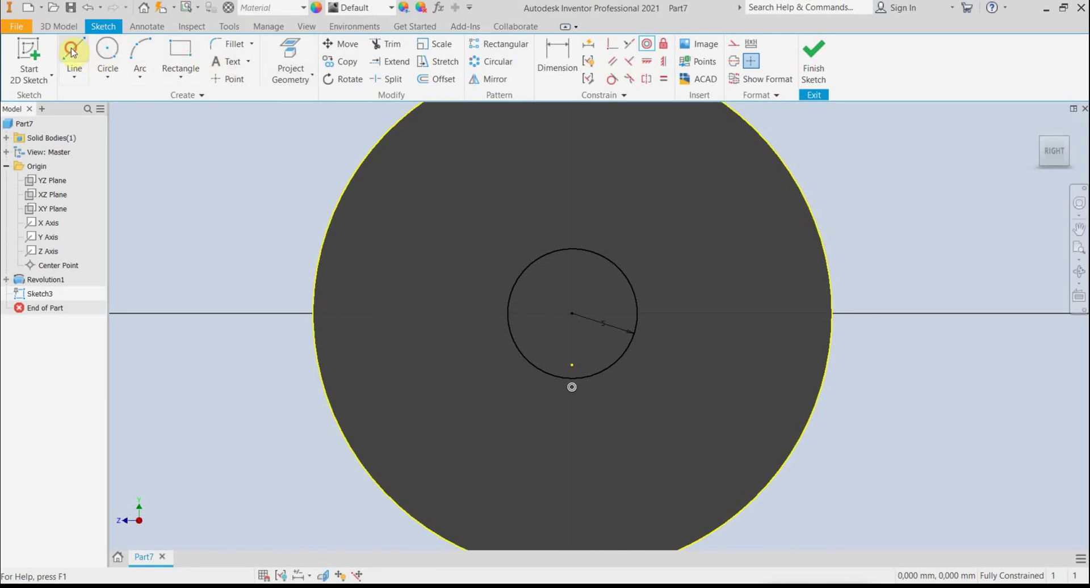
left_click(549, 251)
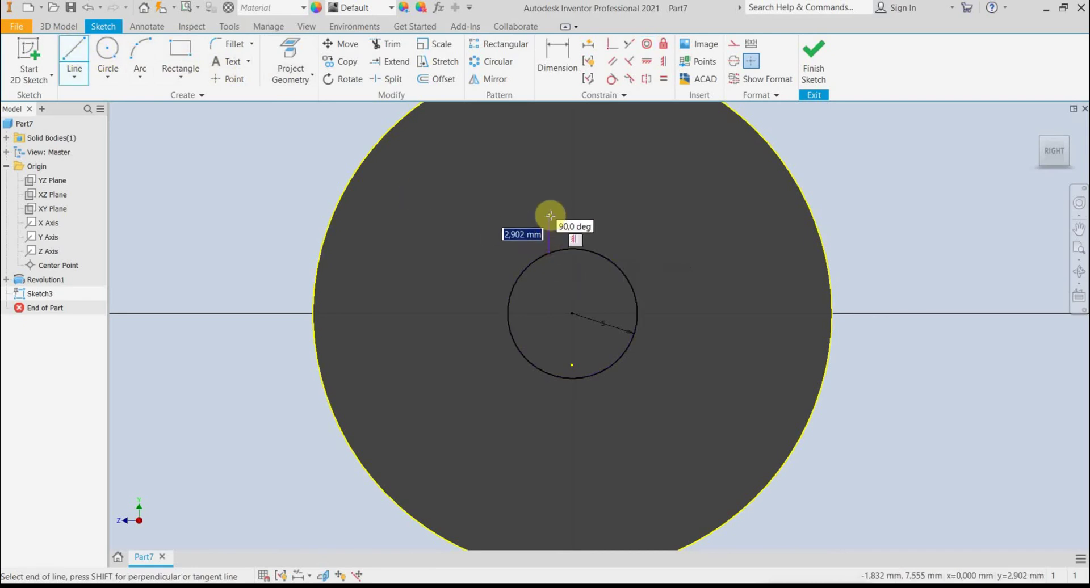
left_click(550, 215)
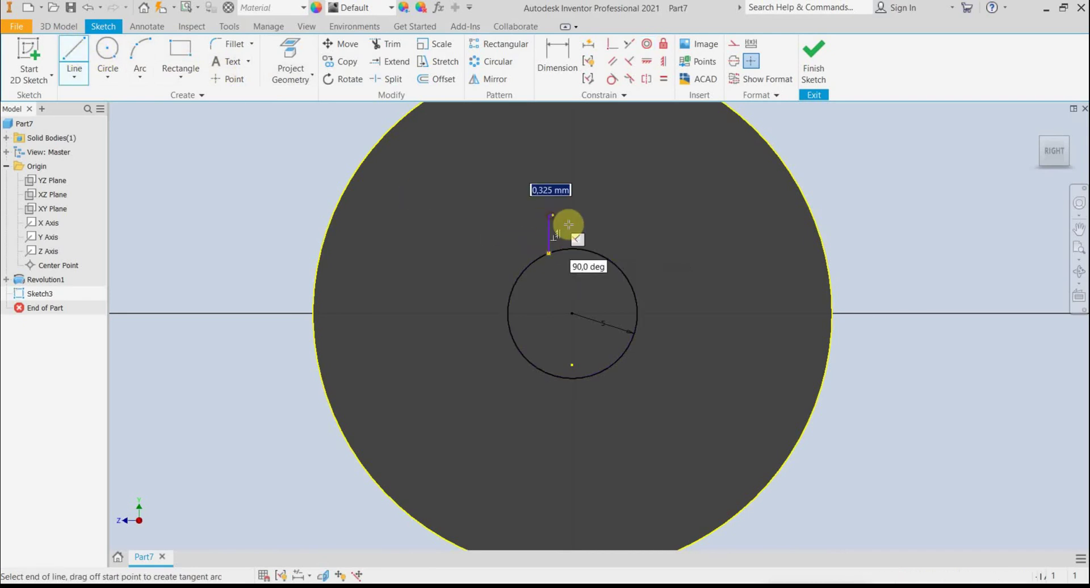
left_click(602, 216)
left_click(602, 252)
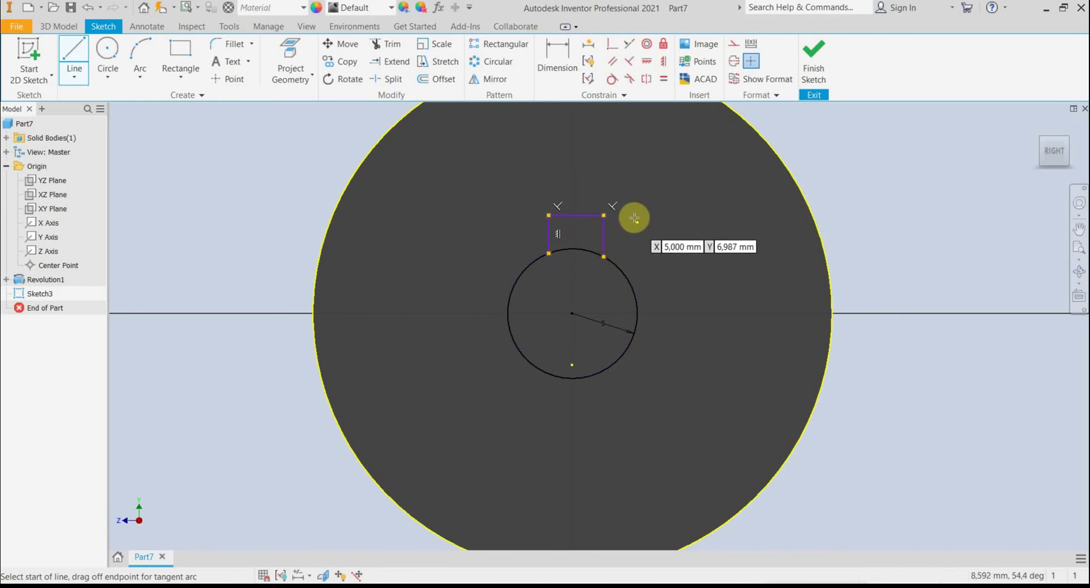
key("Escape")
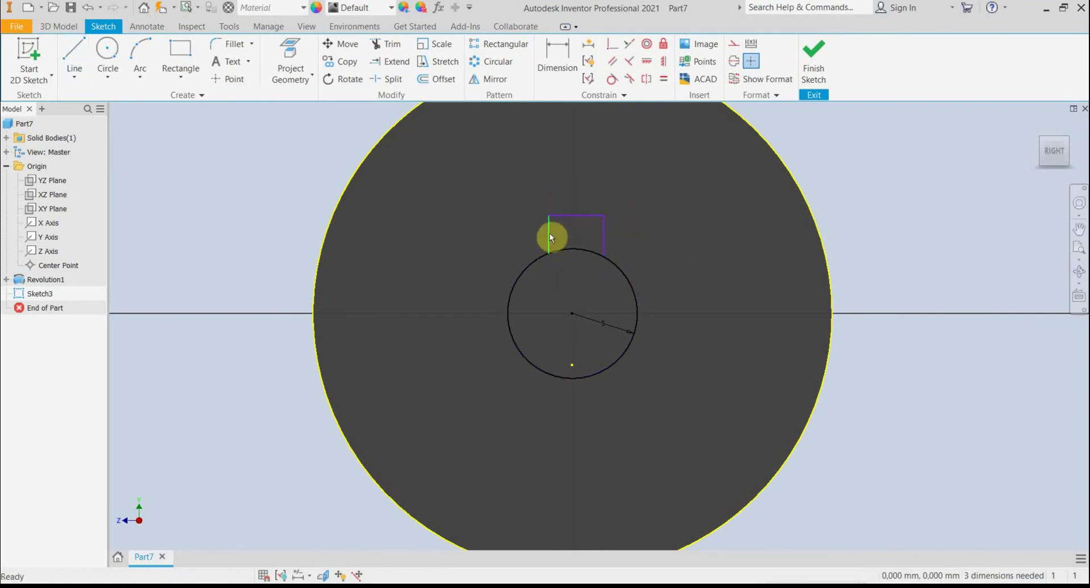
Make the slot's two vertical sides symmetric about the Y Axis
left_click(646, 78)
left_click(605, 234)
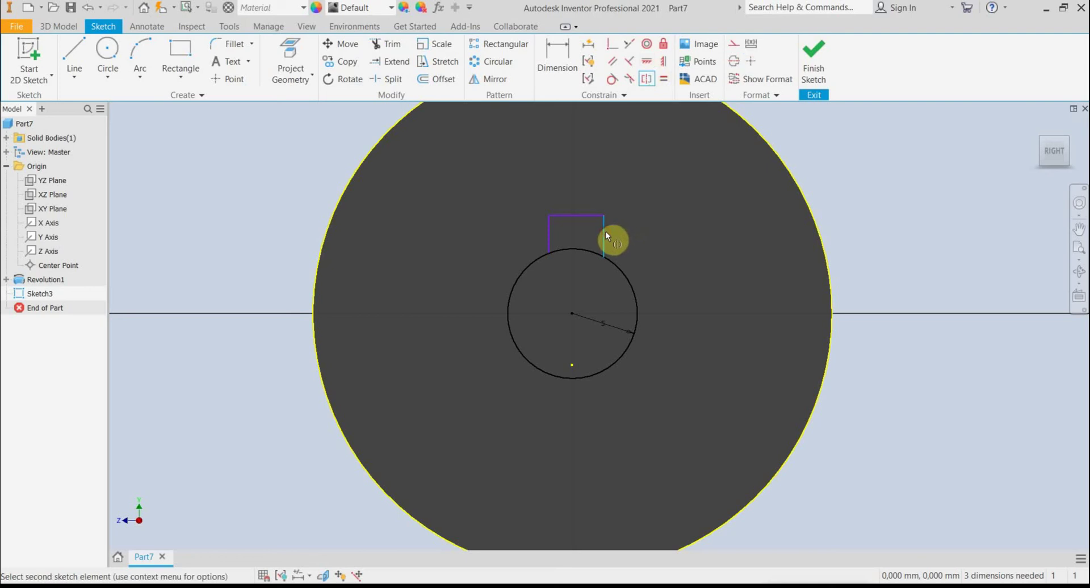
left_click(549, 235)
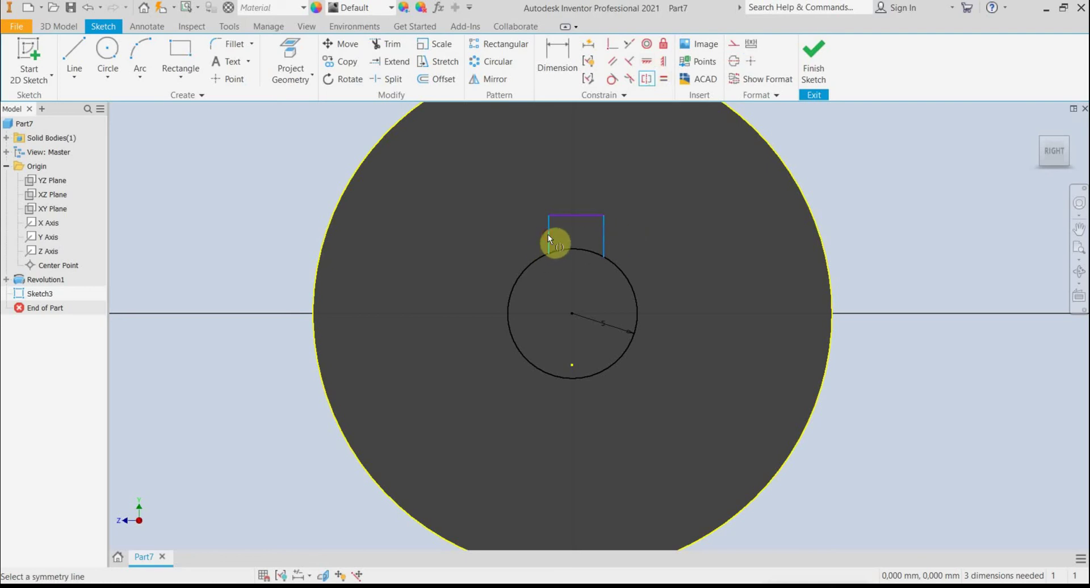
left_click(43, 242)
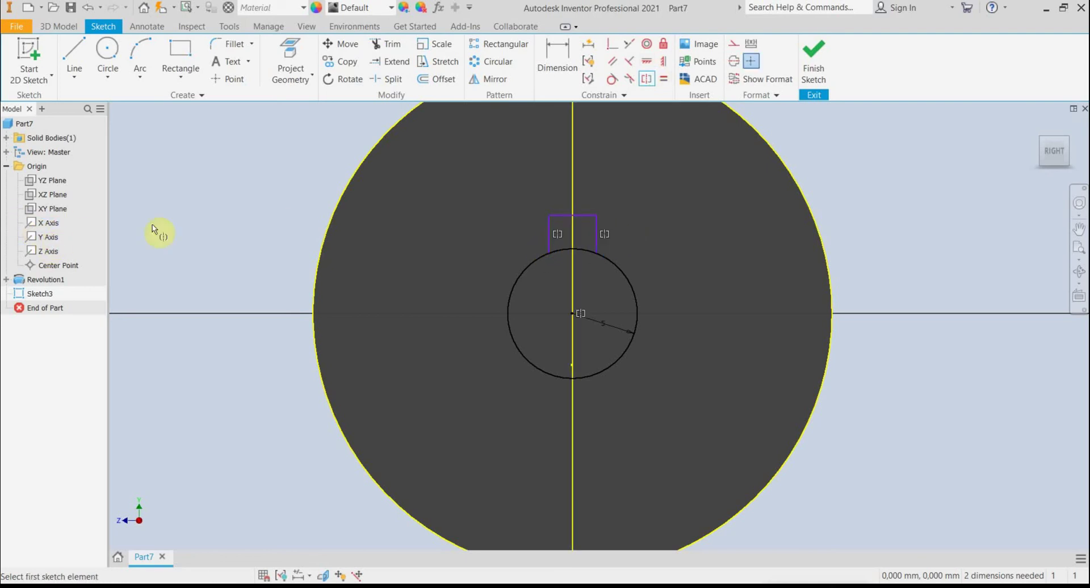
Dimension the key slot 2 mm tall and 2 mm wide
left_click(557, 50)
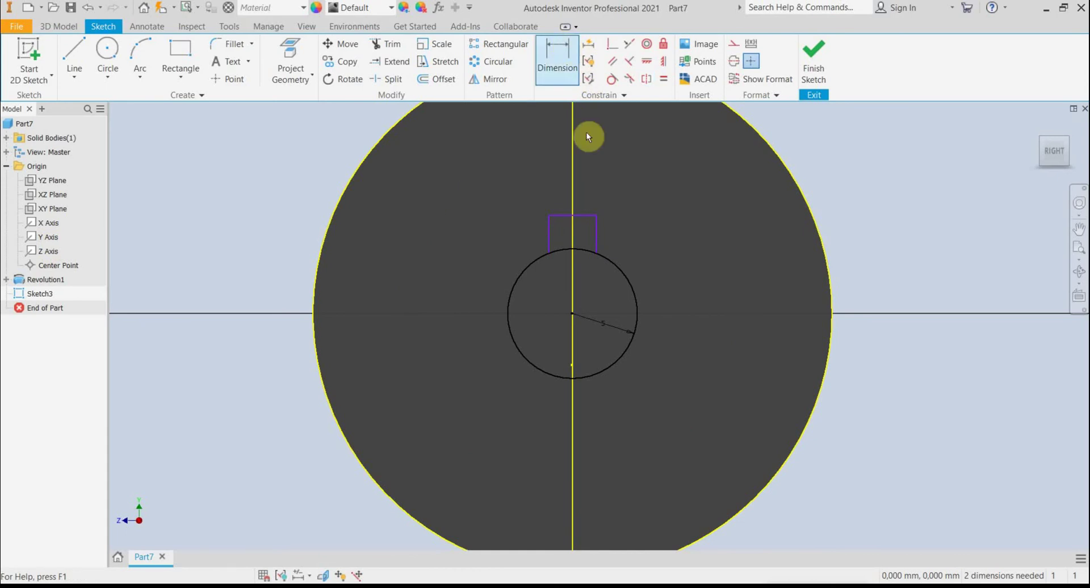
left_click(631, 237)
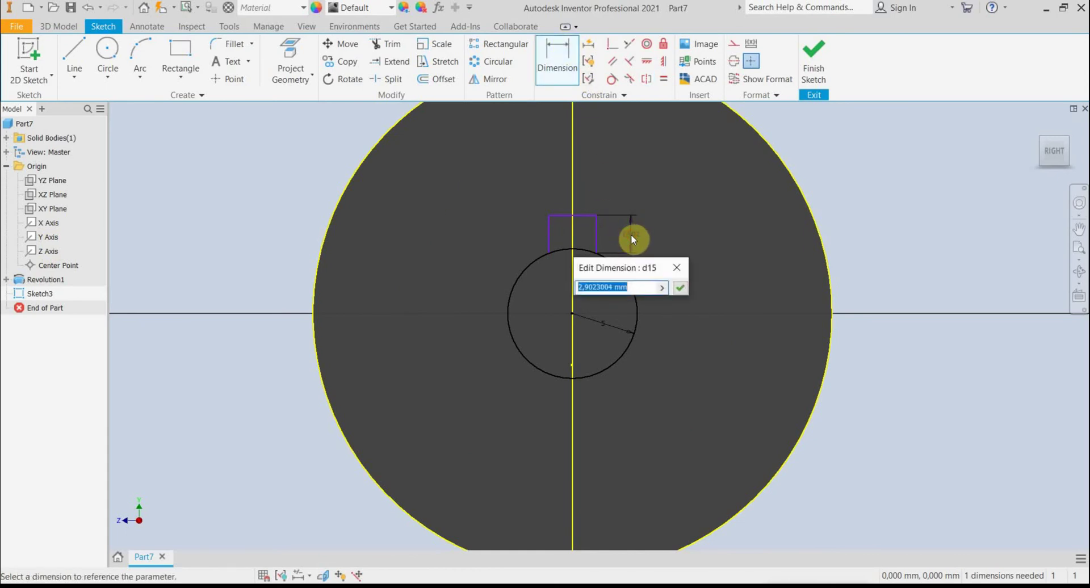
type("2")
key("Return")
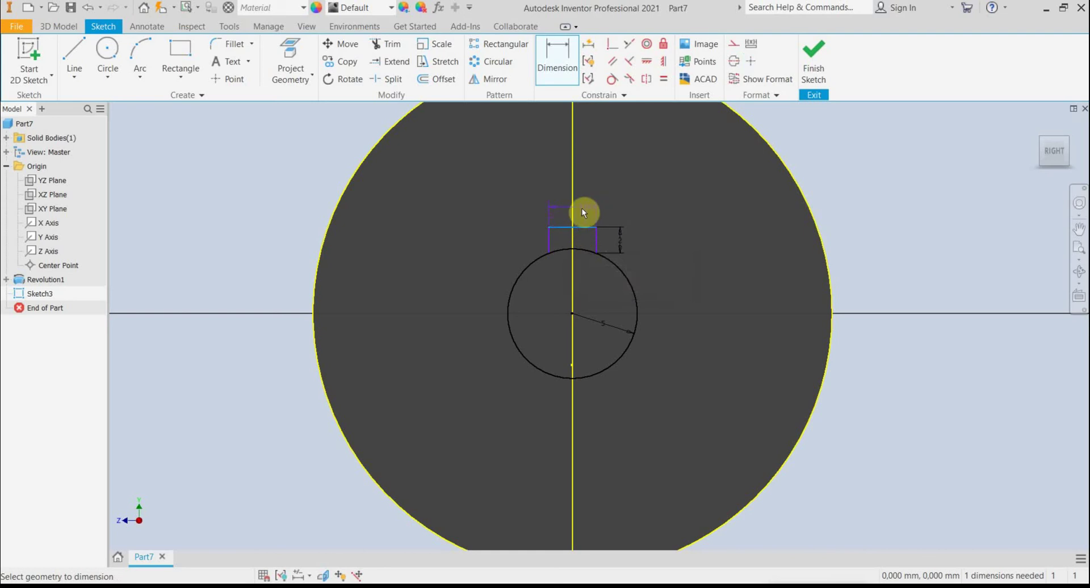
left_click(519, 208)
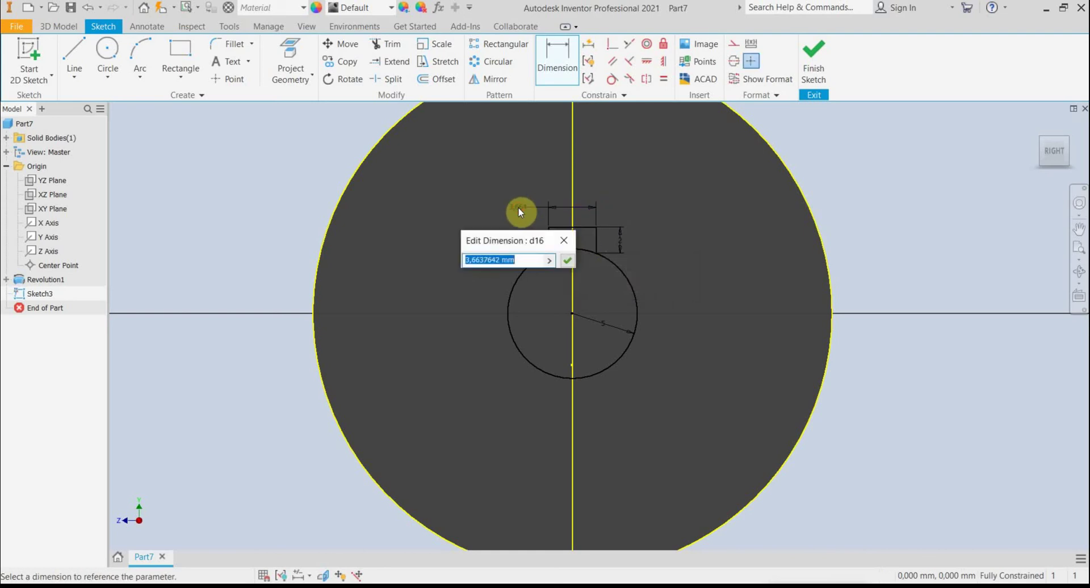
type("3")
type("2")
key("Return")
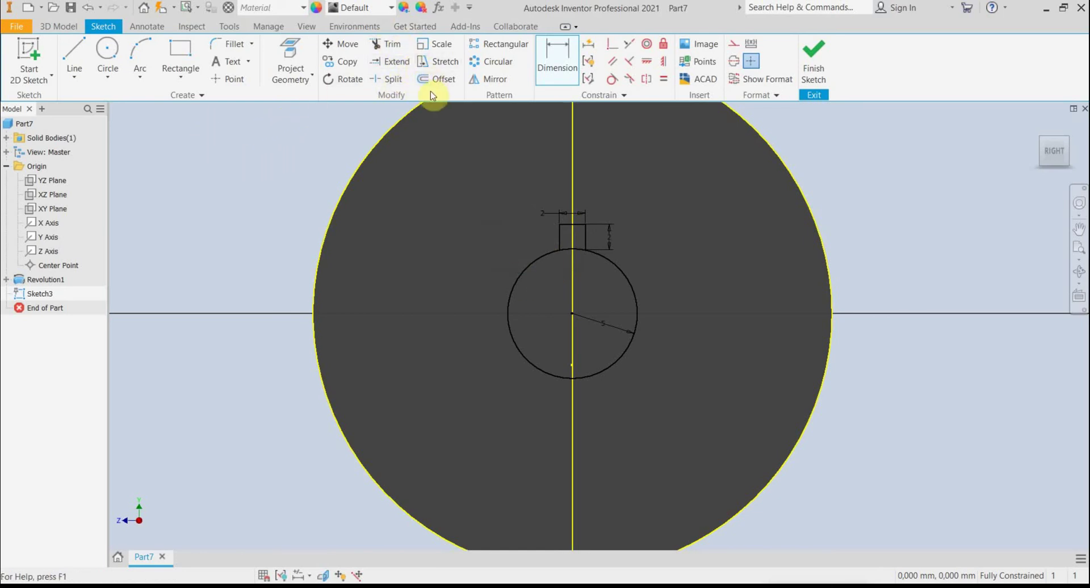
Trim away the bore arc inside the slot opening and finish Sketch3
left_click(387, 44)
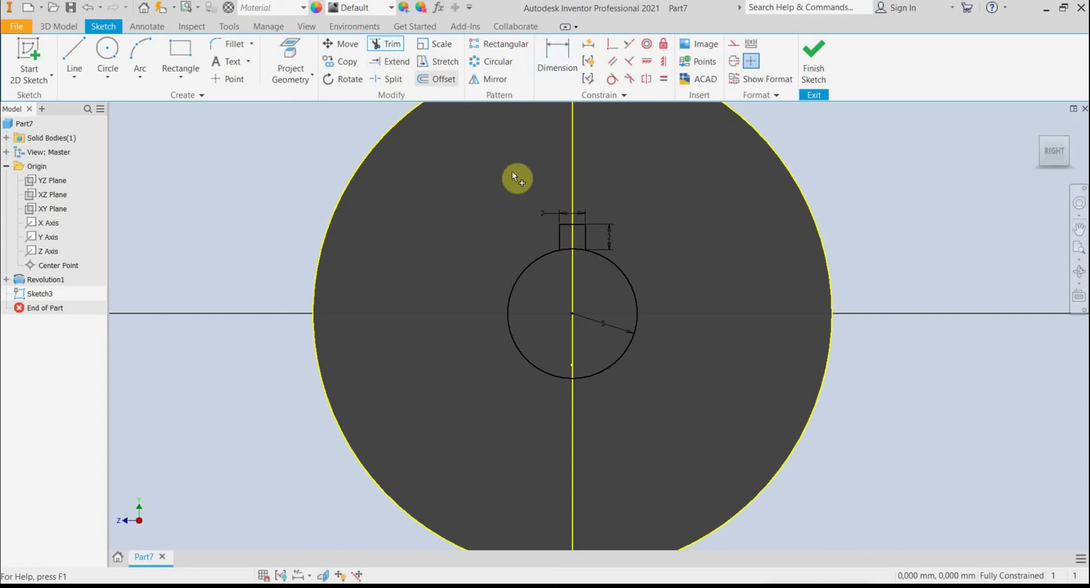
left_click(571, 252)
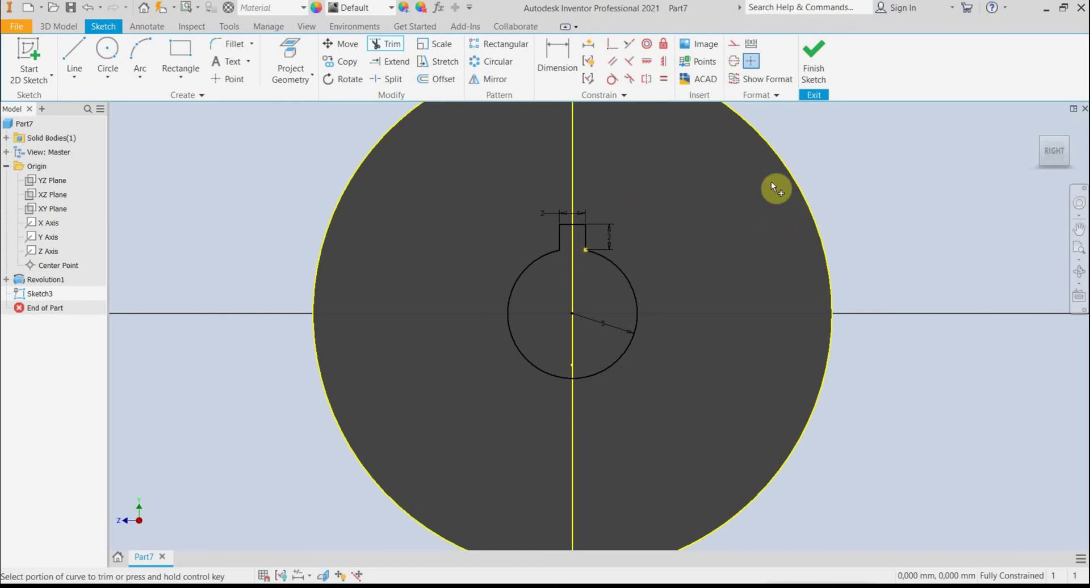
left_click(813, 60)
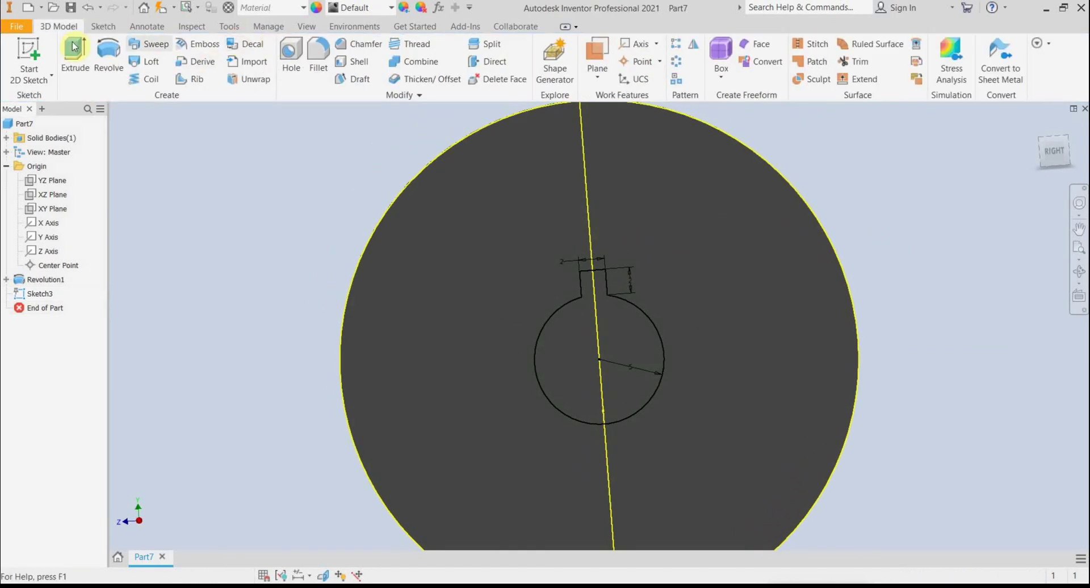
Extrude both keyed-bore profiles as a cut up to the pulley's far face, creating Extrusion1
left_click(74, 48)
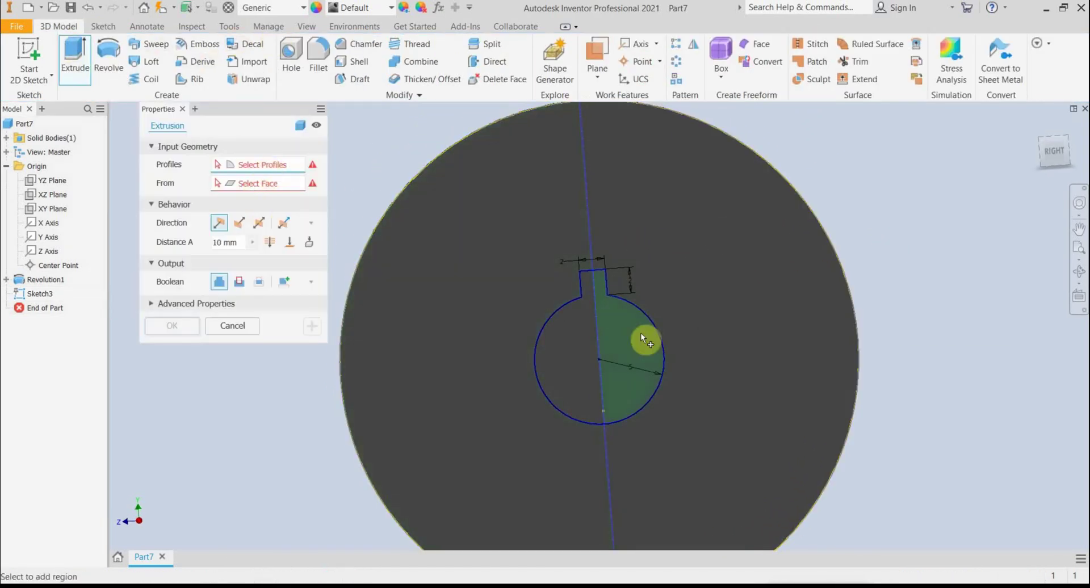
left_click(635, 332)
left_click(576, 340)
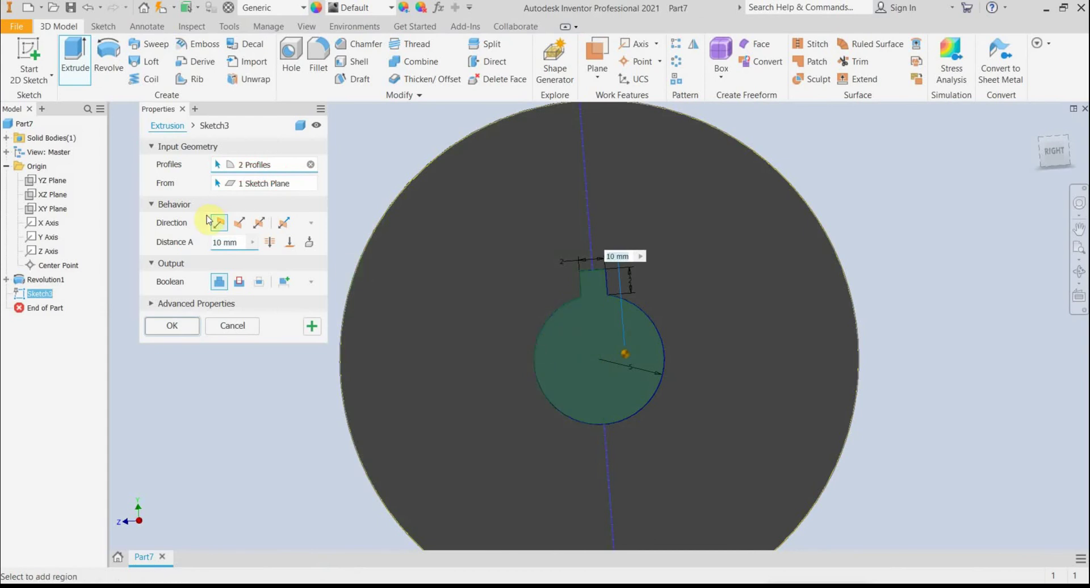
left_click(289, 242)
left_click_drag(1055, 158, 787, 182)
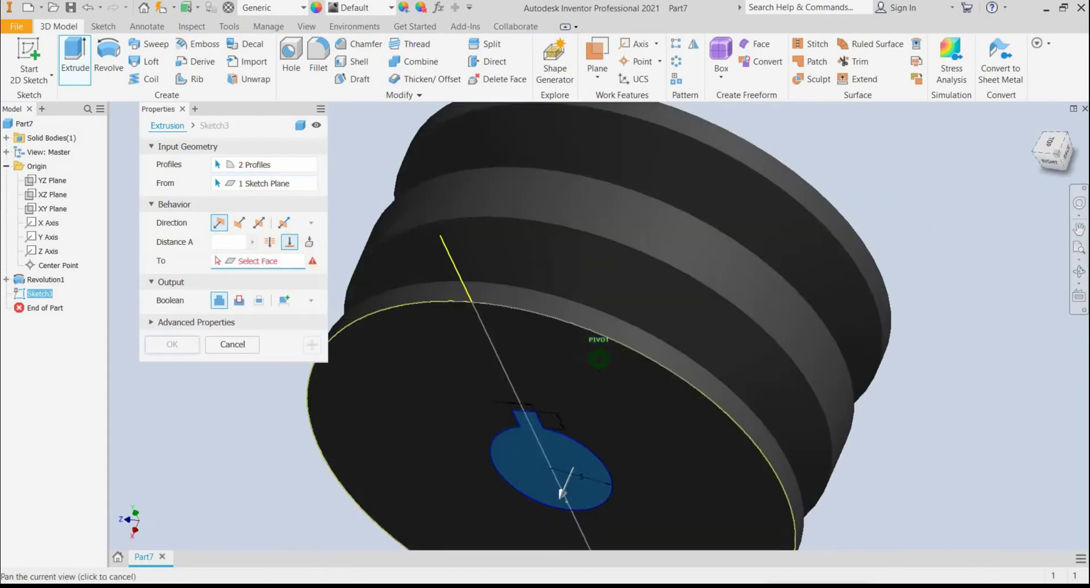
left_click(781, 179)
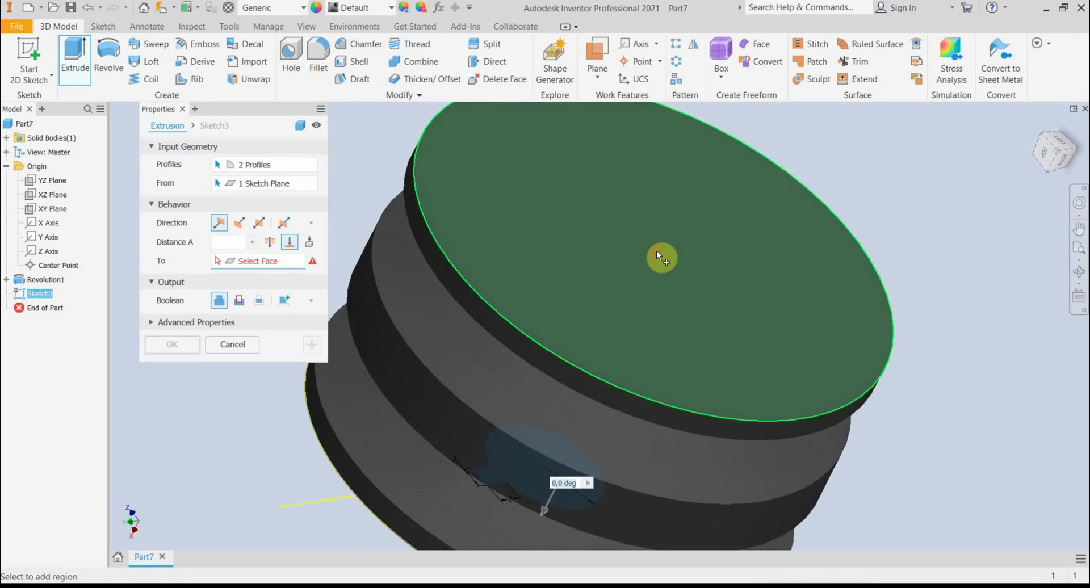
left_click(180, 343)
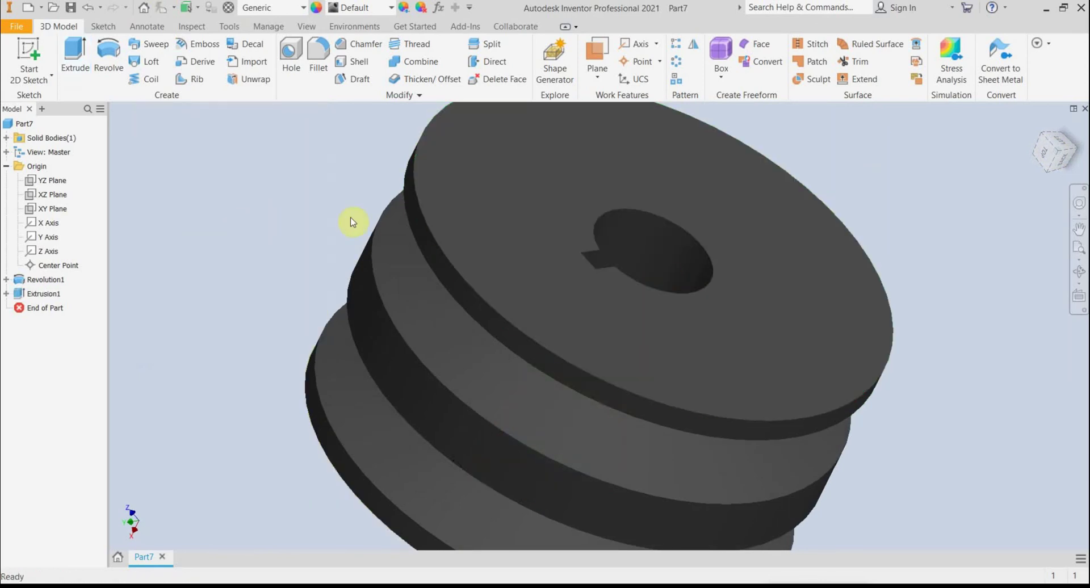
scroll(930, 184, "up", 1)
scroll(929, 184, "down", 3)
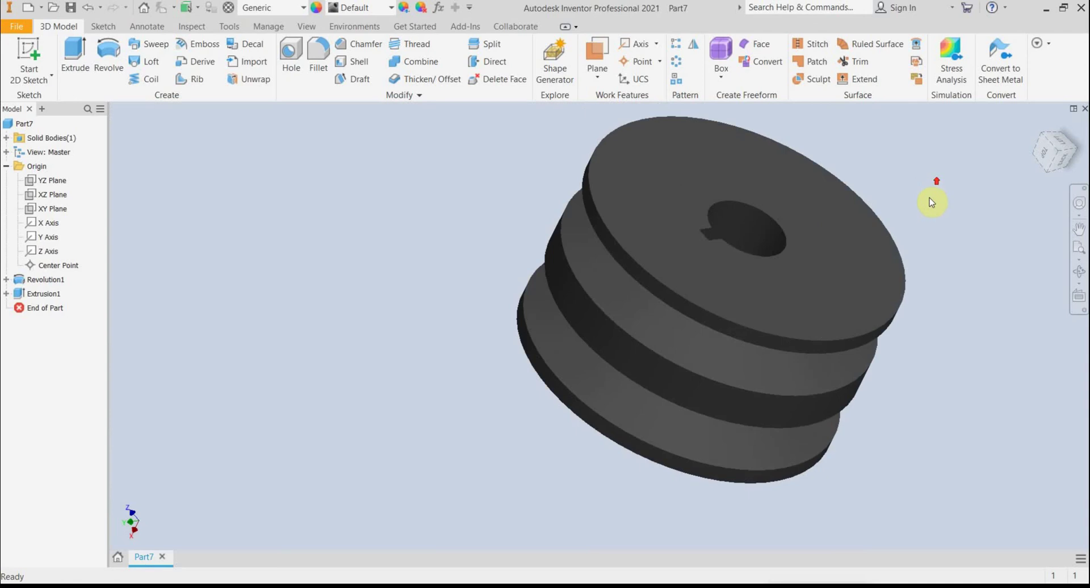
left_click_drag(1055, 156, 1070, 173)
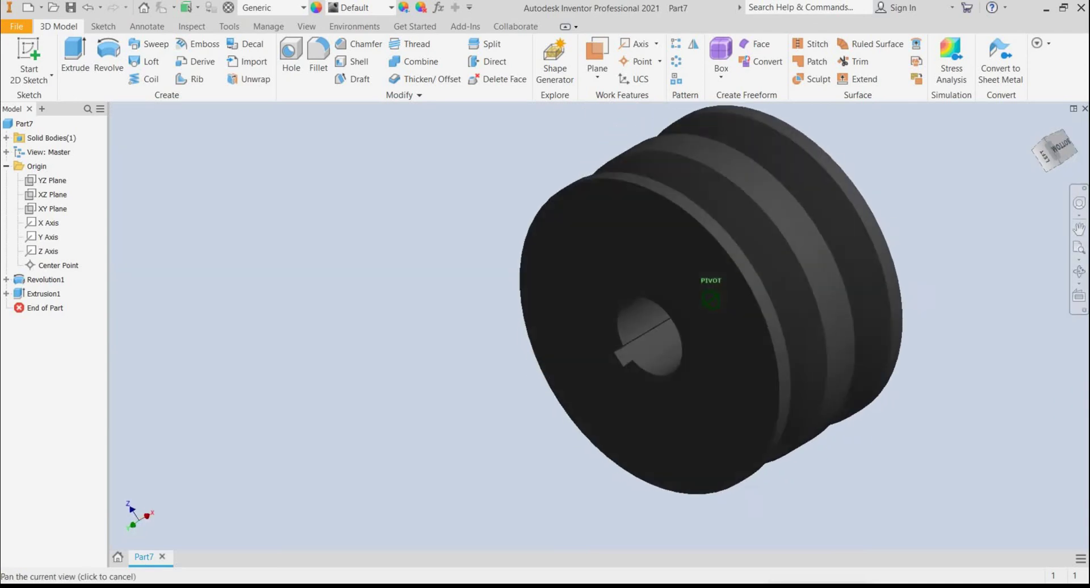
middle_click_drag(711, 299, 758, 315, "shift")
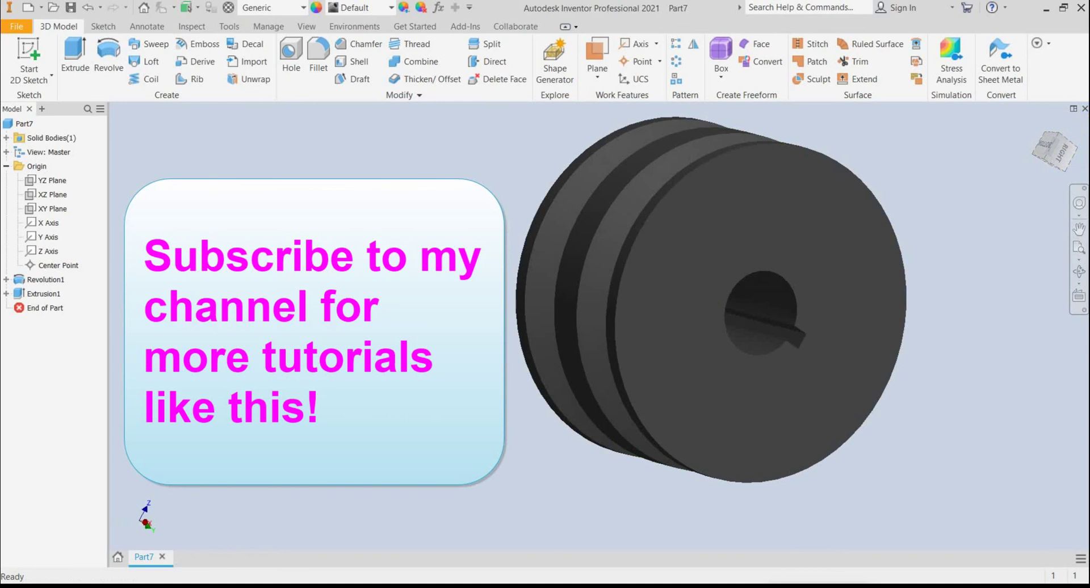